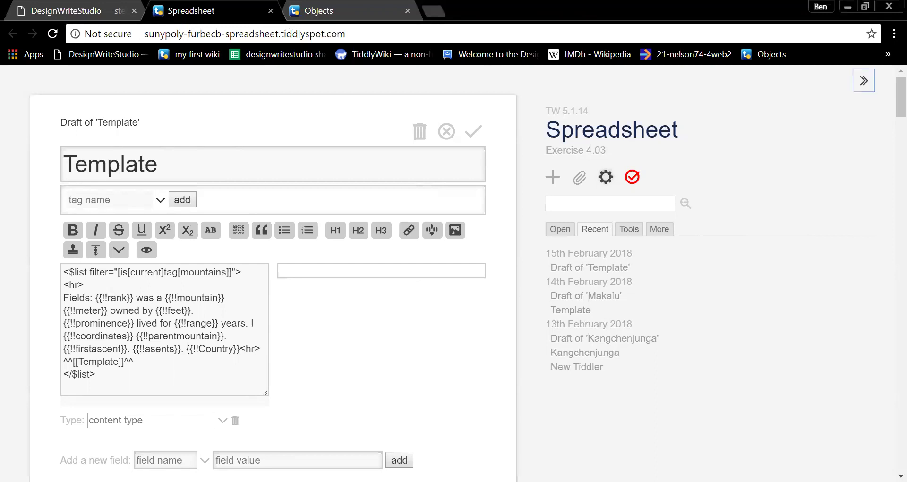
Step: Toggle the sidebar off and on, then discard a mistyped 'temptemplate' tag entry on Template
click(865, 81)
click(865, 81)
click(134, 197)
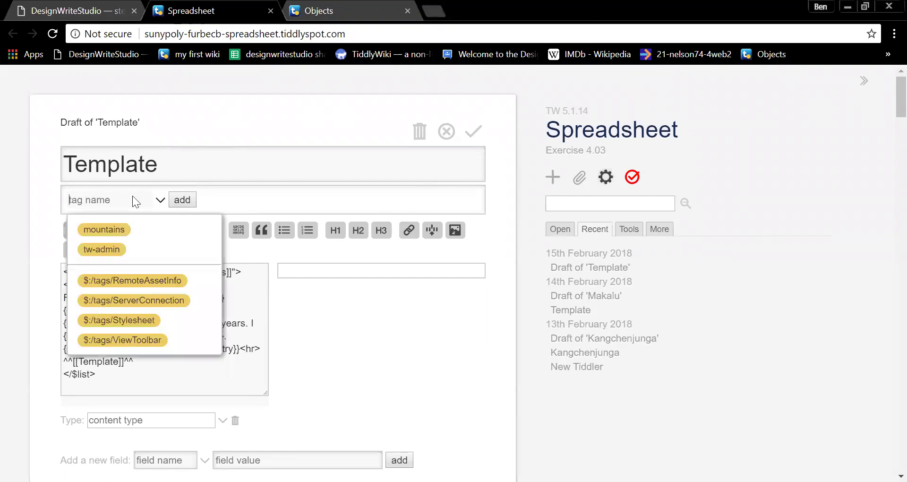
text(temp)
text(template)
key(BackSpace)
key(BackSpace)
key(BackSpace)
key(BackSpace)
text(o)
key(BackSpace)
key(BackSpace)
key(BackSpace)
key(BackSpace)
key(BackSpace)
click(337, 304)
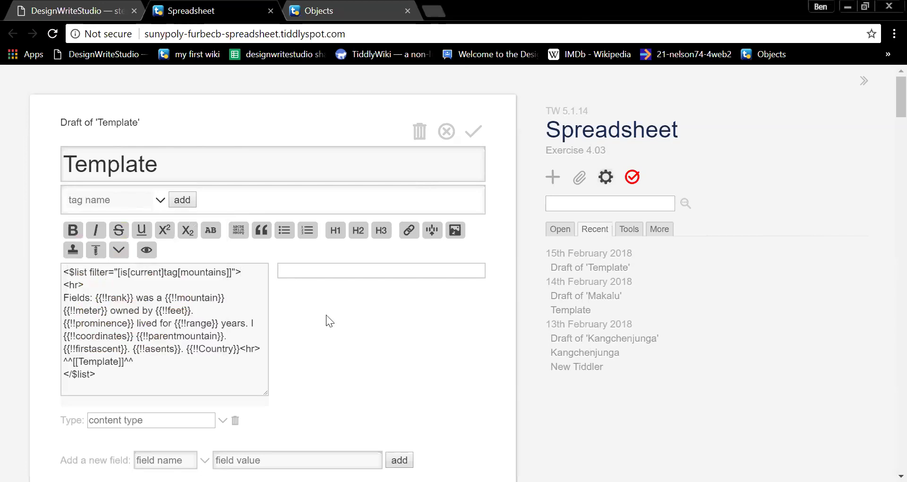
Step: Add a blank line above the Template tiddler's code
click(61, 273)
key(Return)
key(Return)
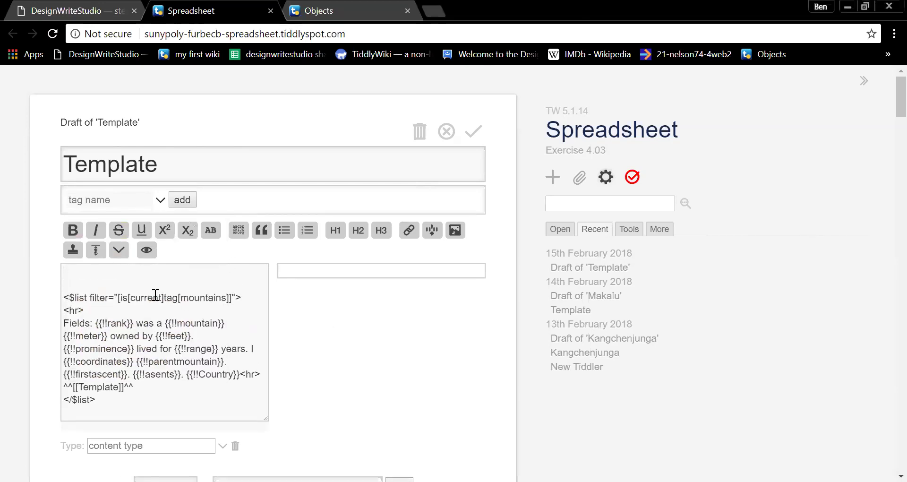
key(BackSpace)
key(BackSpace)
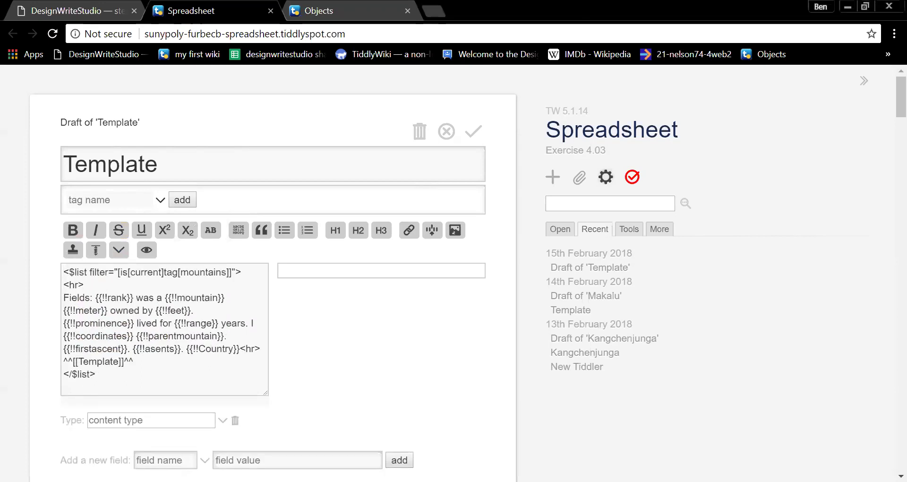
Step: Tag Template with $:/tags/ViewTemplate, correcting 'tag' to 'tags' before adding it
click(148, 194)
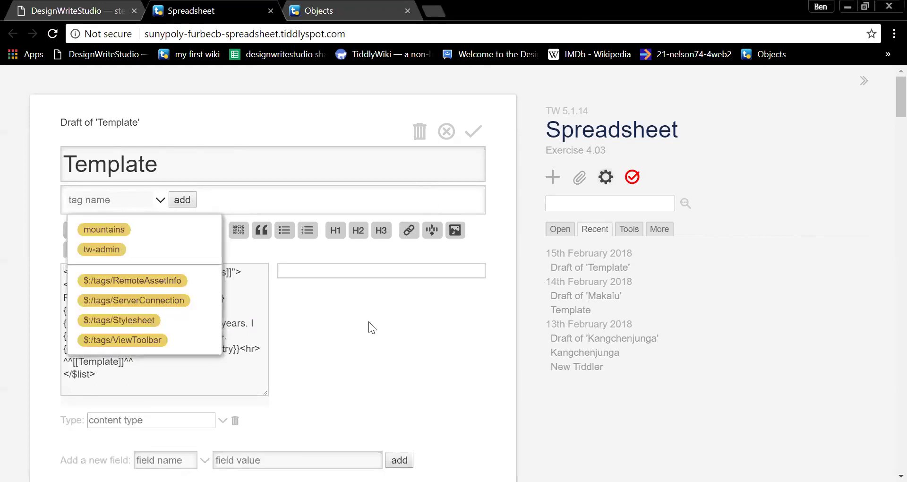
text($:)
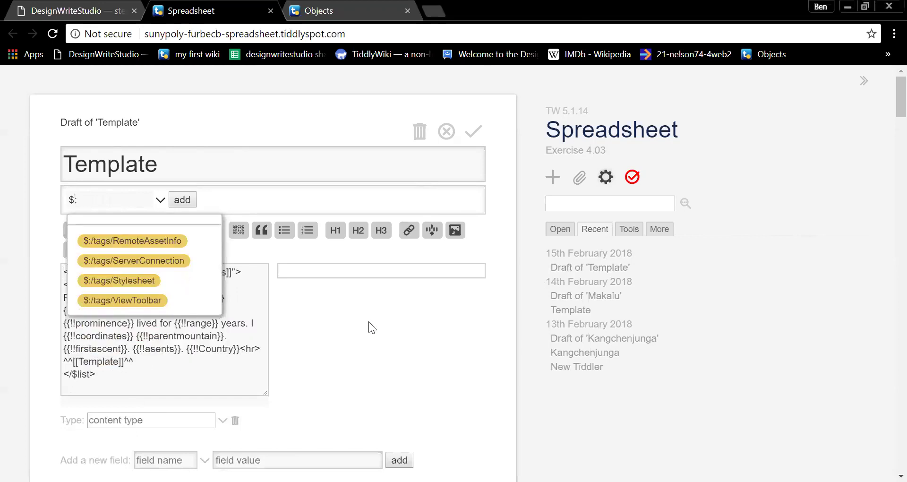
text(/)
text(tag/)
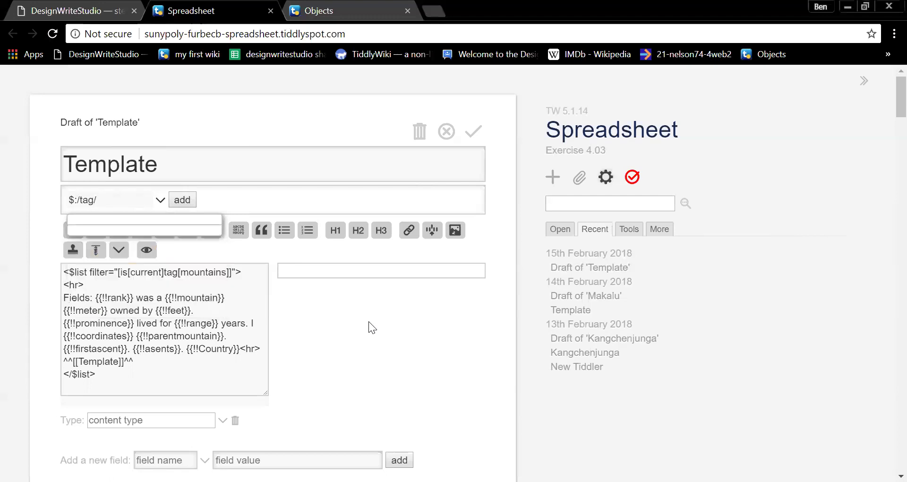
text(ViewTemplate)
click(87, 199)
text(s)
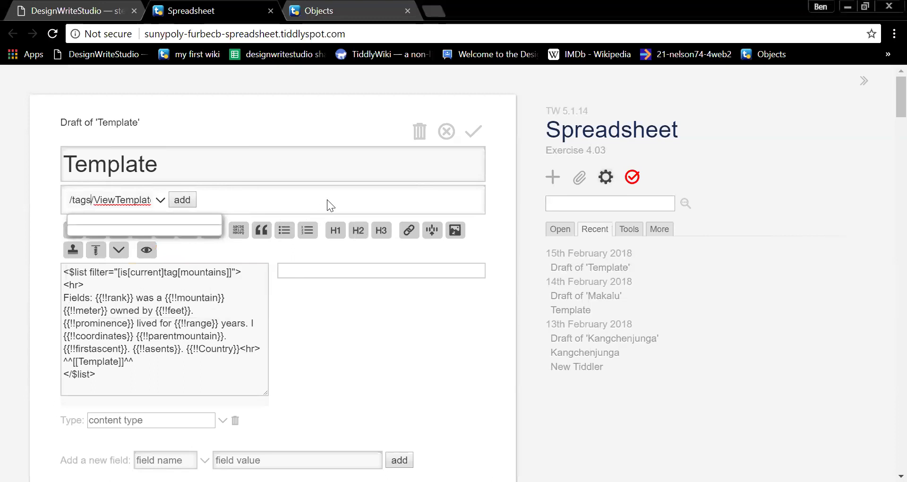
click(182, 199)
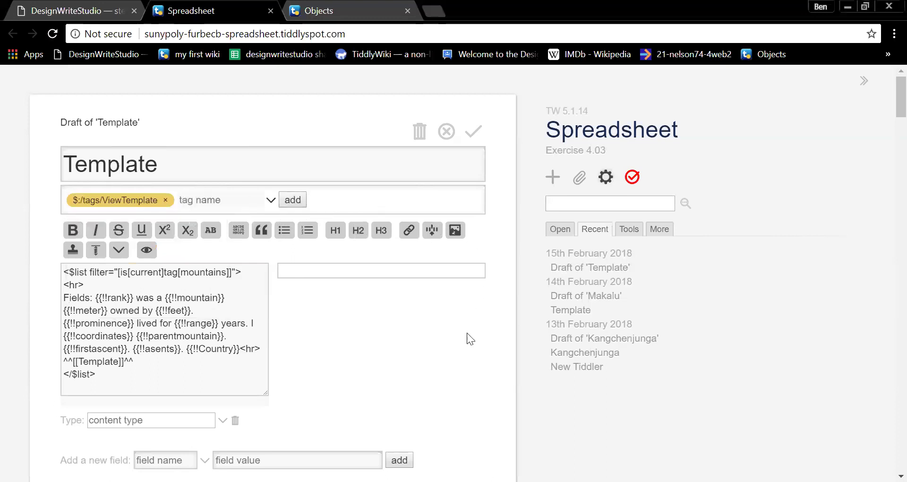
Step: Save the Template tiddler and the Makalu draft
click(474, 131)
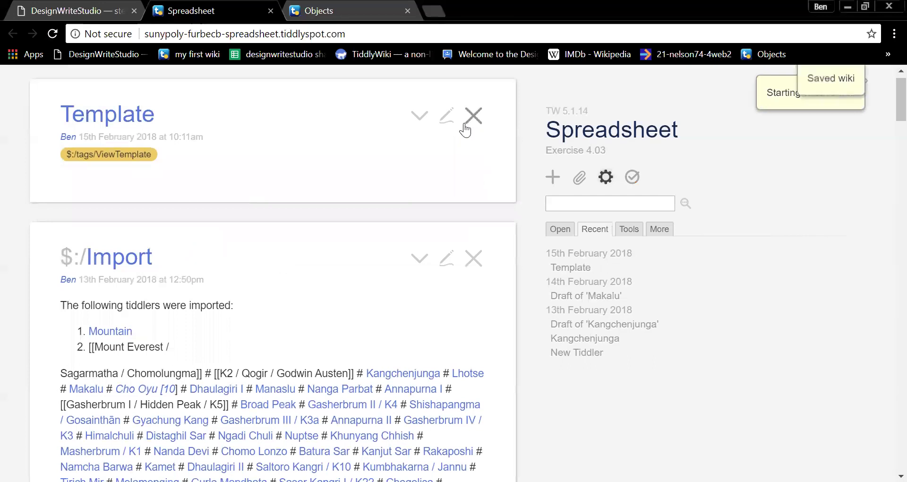
scroll(423, 171, down, 4)
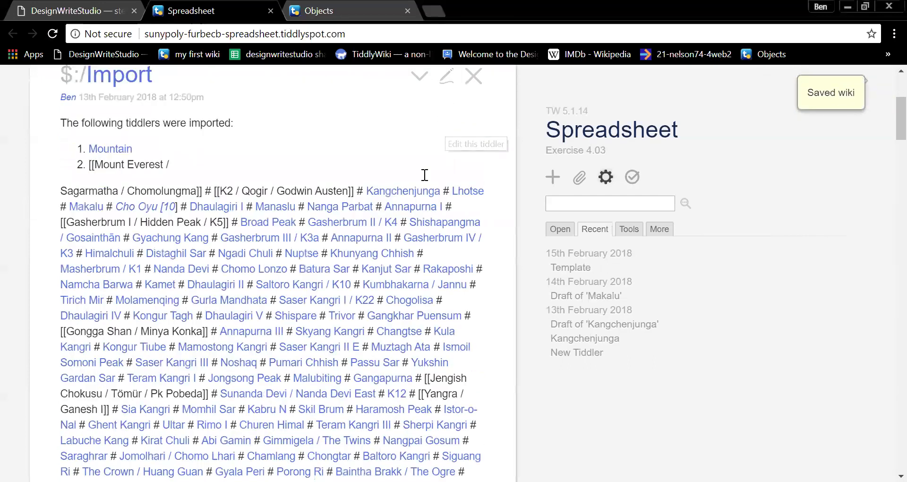
scroll(425, 175, down, 15)
scroll(433, 167, up, 6)
click(476, 196)
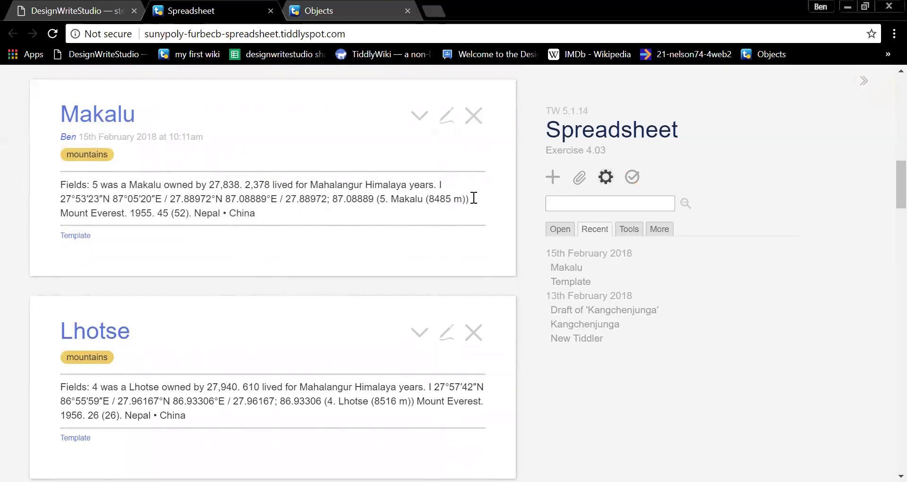
Step: Save the whole wiki and scroll the story to check Makalu's rendered Fields sentence
click(632, 177)
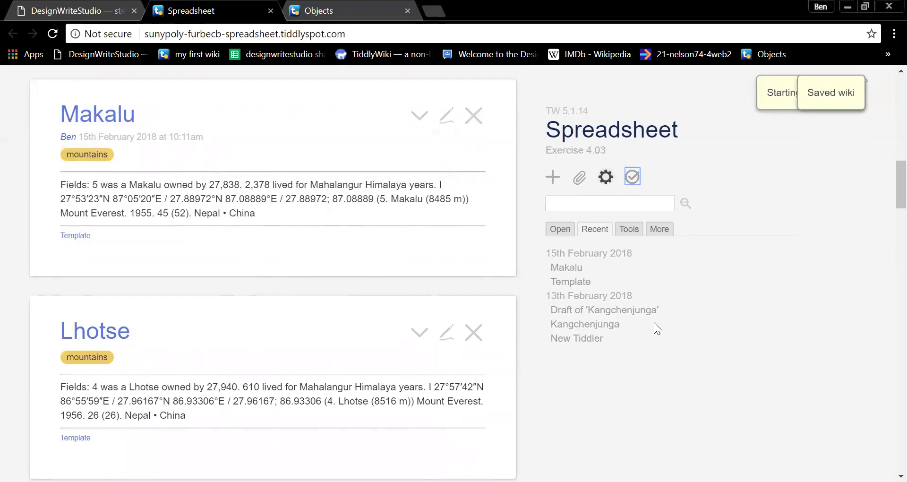
scroll(353, 371, up, 4)
scroll(353, 372, up, 12)
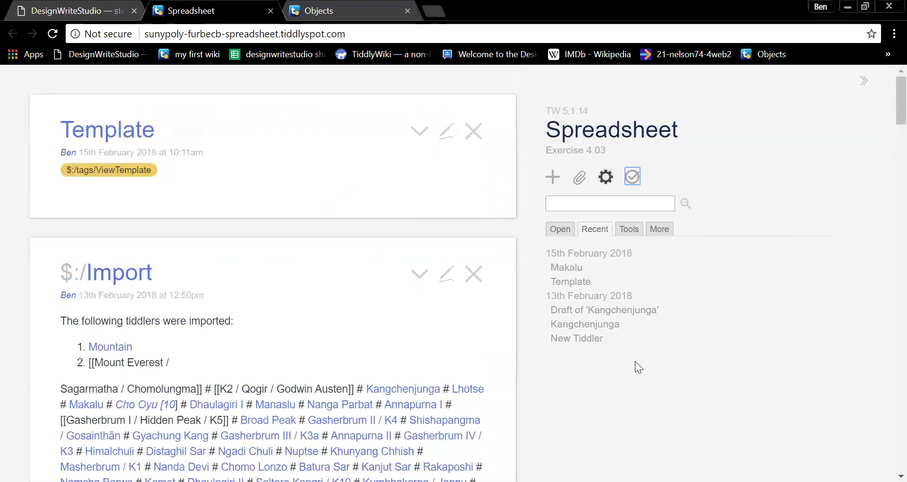
scroll(635, 362, down, 5)
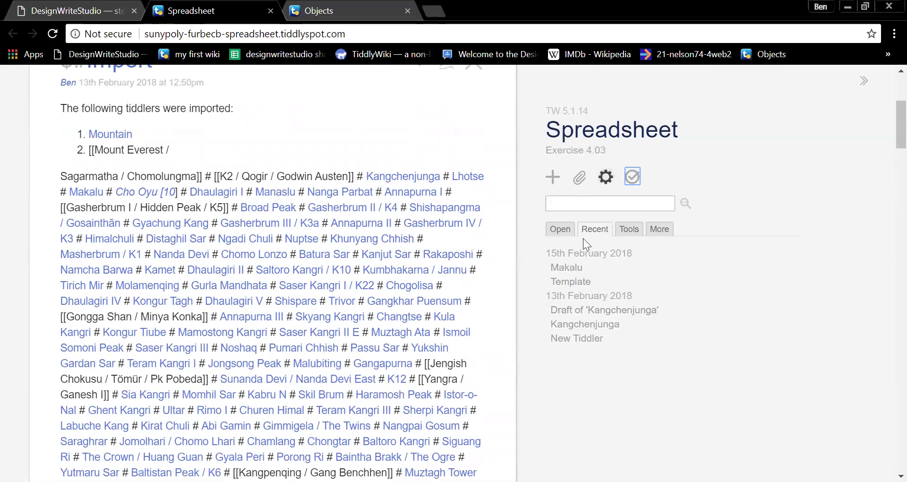
scroll(558, 289, up, 3)
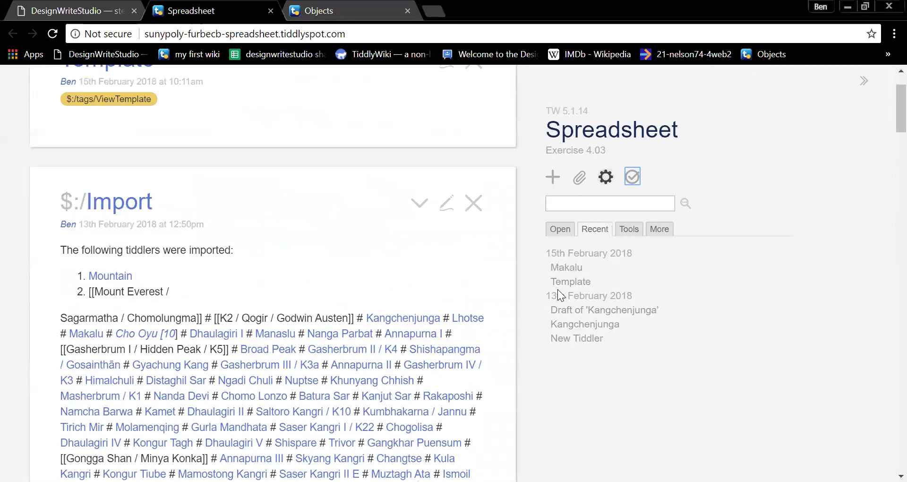
scroll(558, 289, down, 3)
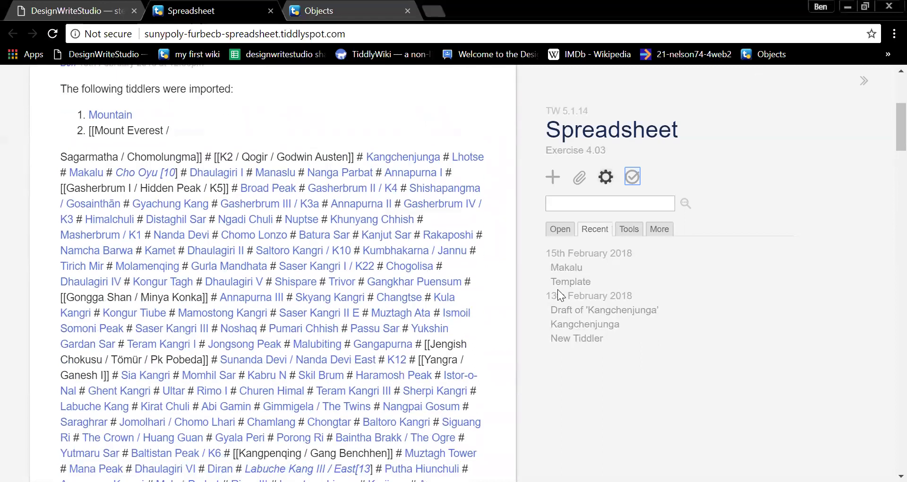
scroll(558, 289, down, 8)
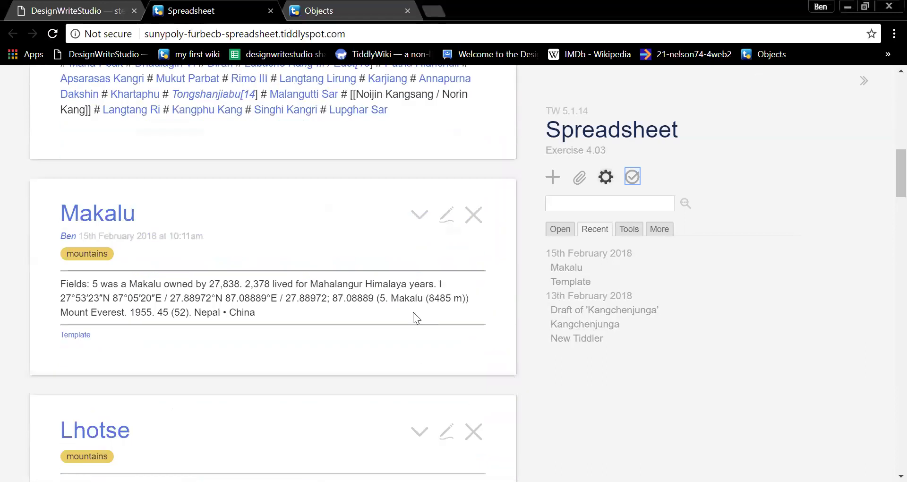
Step: Open and close the Makalu draft twice without changes to check its fields
click(462, 224)
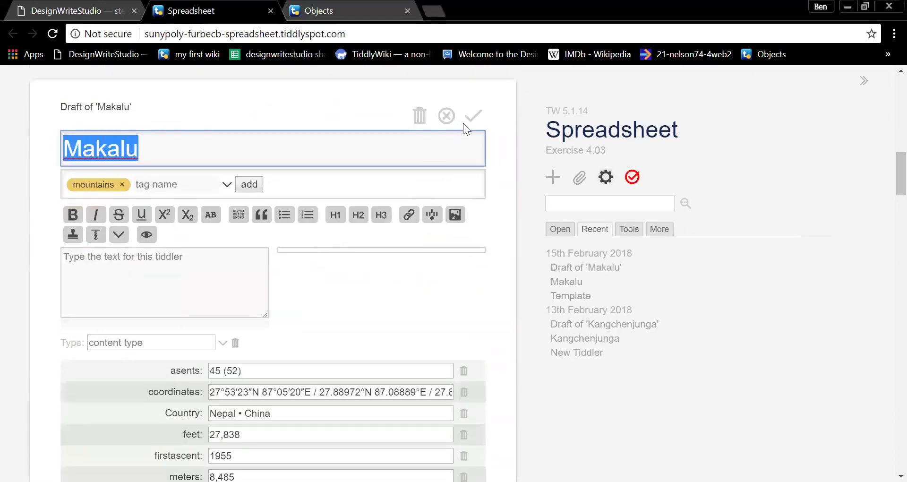
click(473, 117)
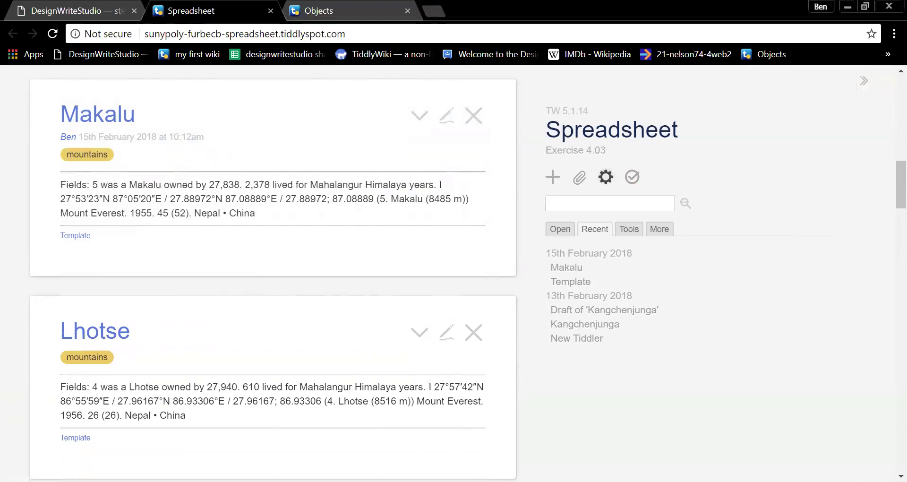
click(446, 115)
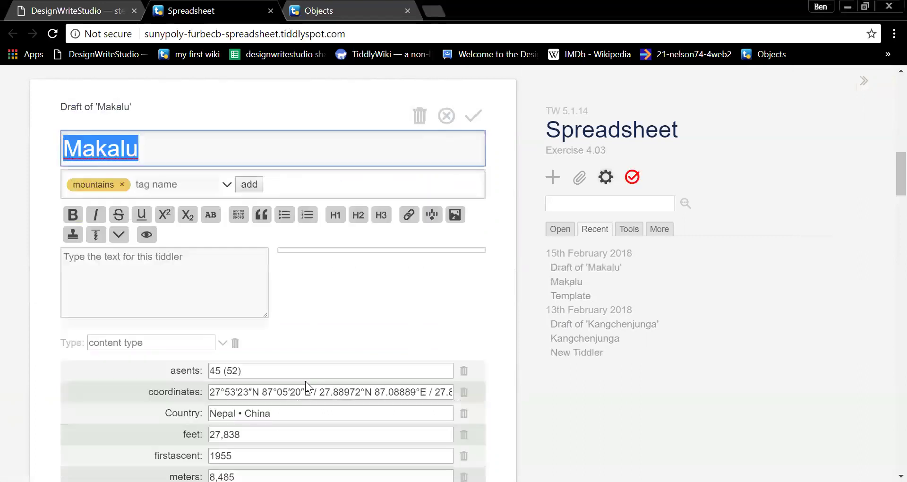
scroll(348, 296, up, 6)
click(480, 395)
scroll(467, 236, up, 10)
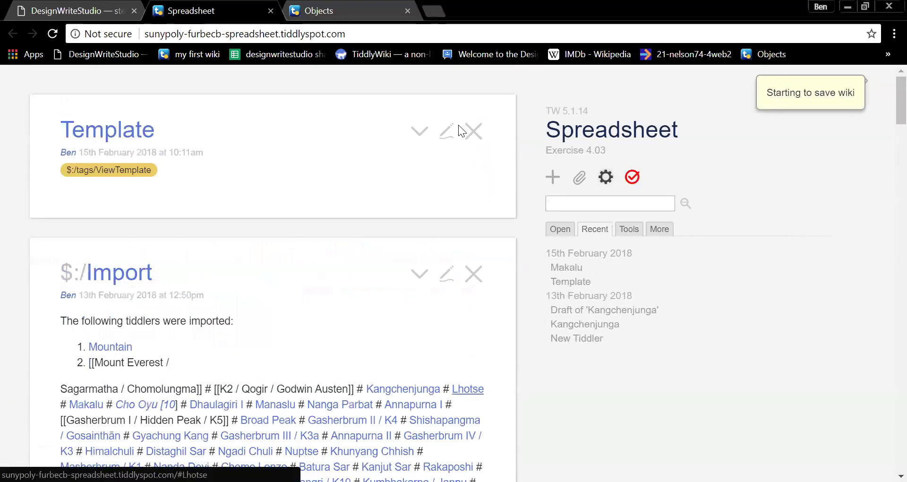
Step: Reopen the Template tiddler in edit mode and scroll through its Fields sentence
click(446, 126)
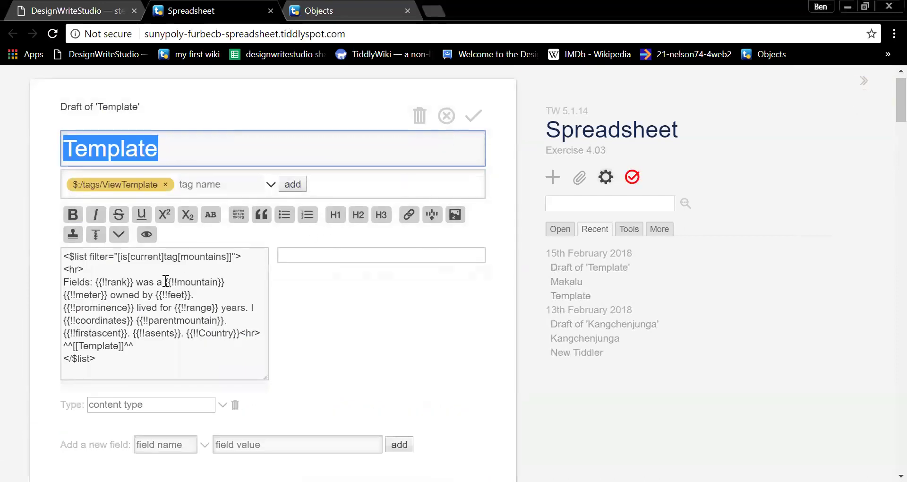
scroll(339, 253, down, 10)
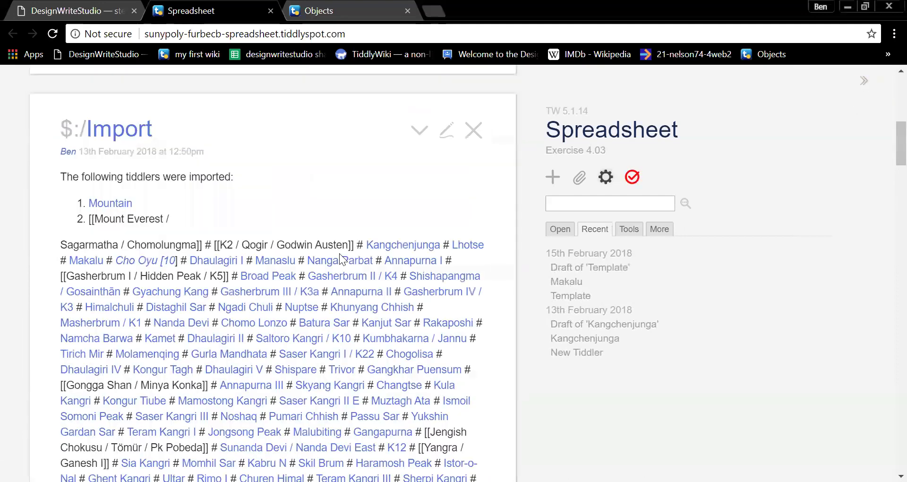
scroll(340, 254, down, 10)
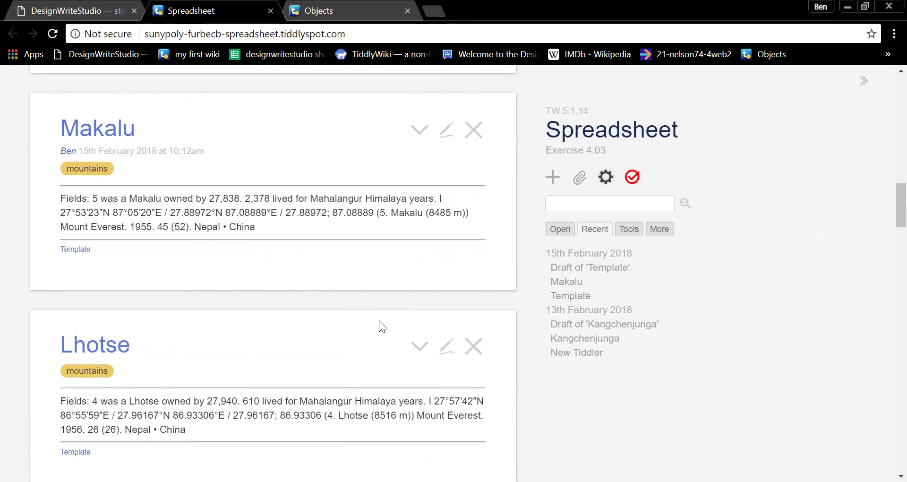
scroll(380, 319, up, 10)
scroll(379, 320, up, 6)
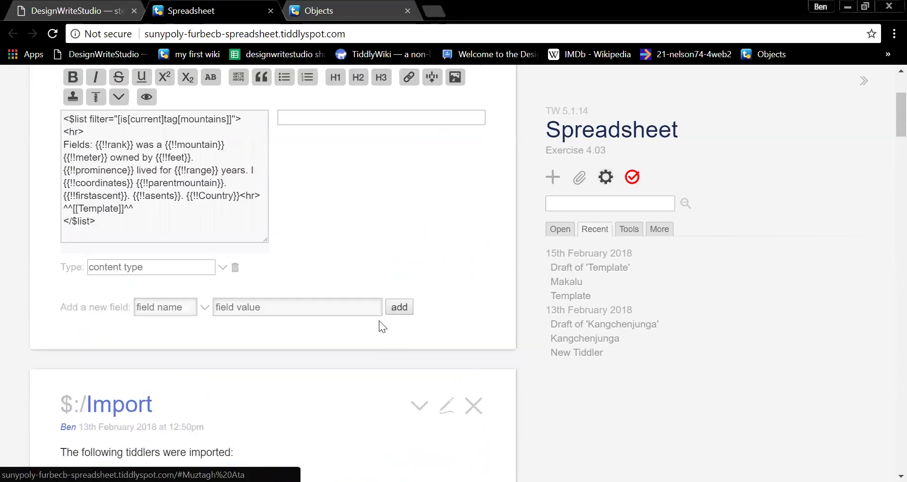
Step: Delete 'was a' from Template's Fields line, then scroll down to Makalu and Lhotse
drag(163, 295, 134, 298)
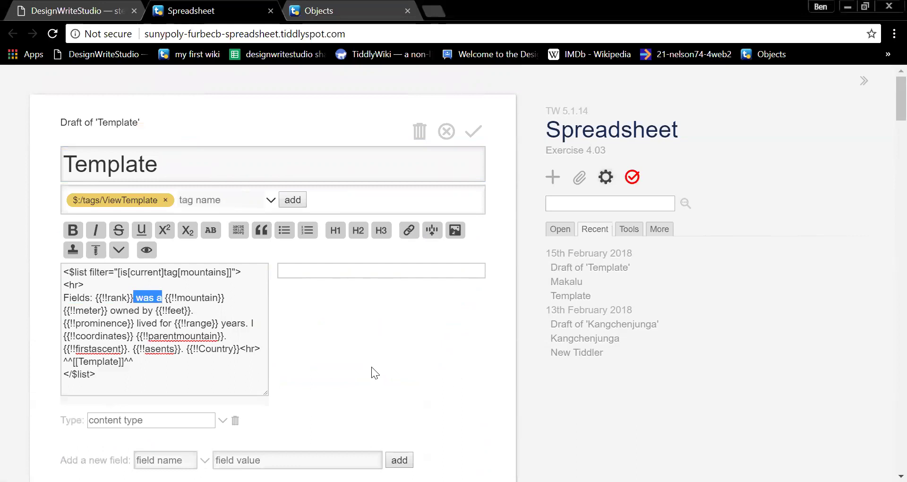
key(BackSpace)
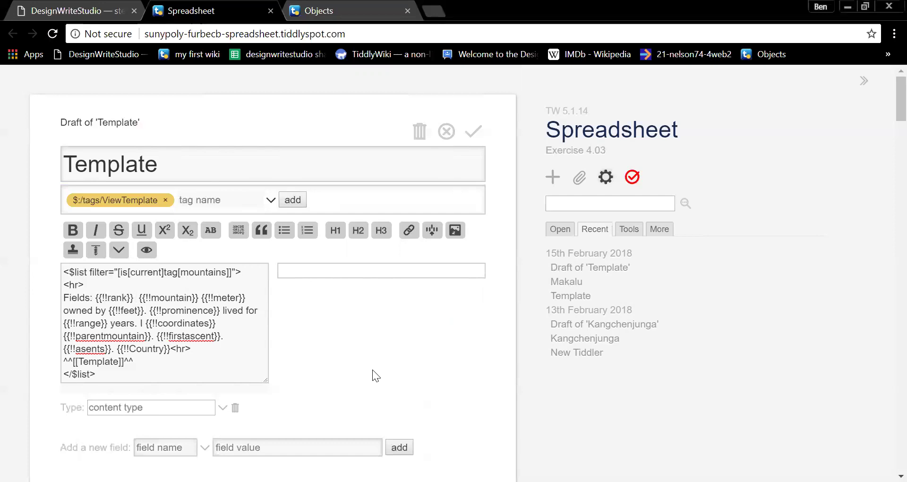
scroll(374, 371, down, 4)
scroll(373, 370, down, 20)
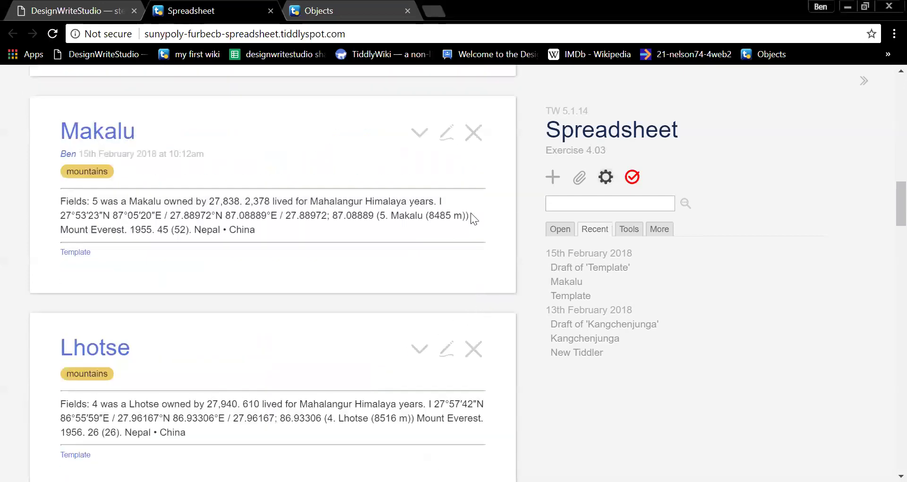
Step: Open Makalu in edit mode and scroll to fields like range Mahalangur Himalaya and rank 5
click(447, 133)
scroll(524, 283, down, 5)
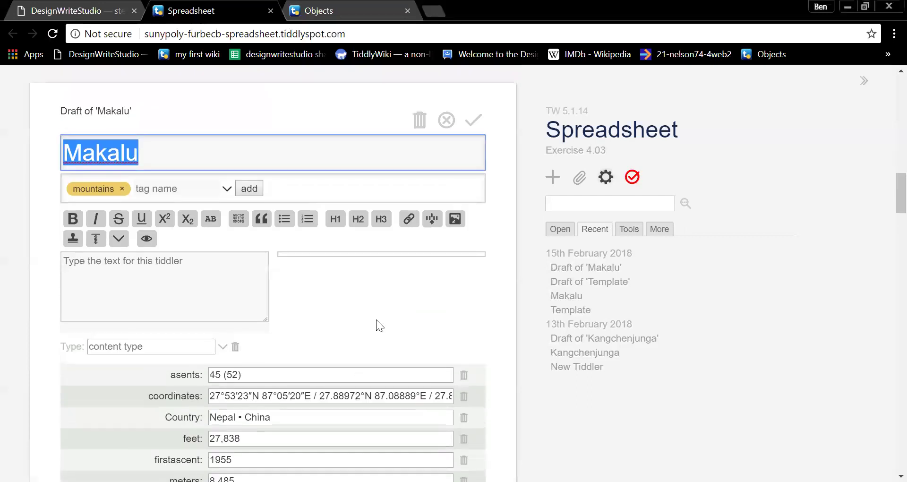
Step: Select Makalu's range value 'Mahalangur Himalaya' in its field list to copy it
scroll(376, 319, down, 3)
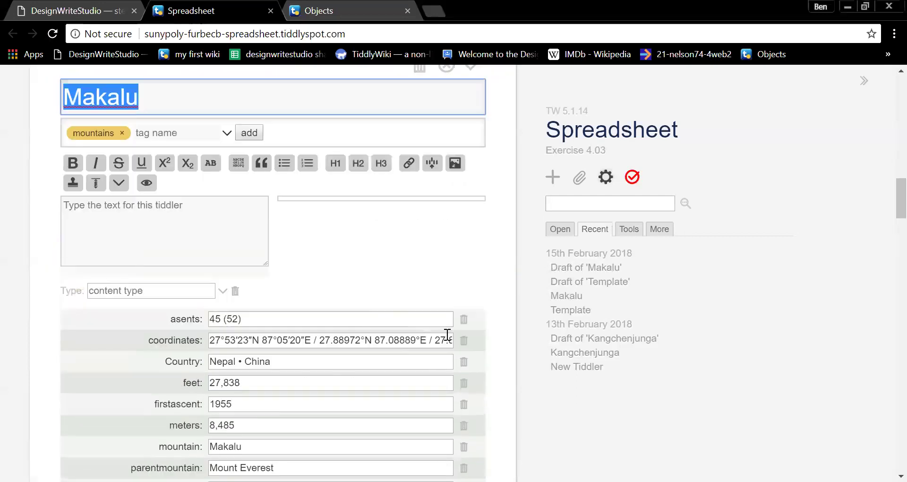
scroll(448, 333, down, 3)
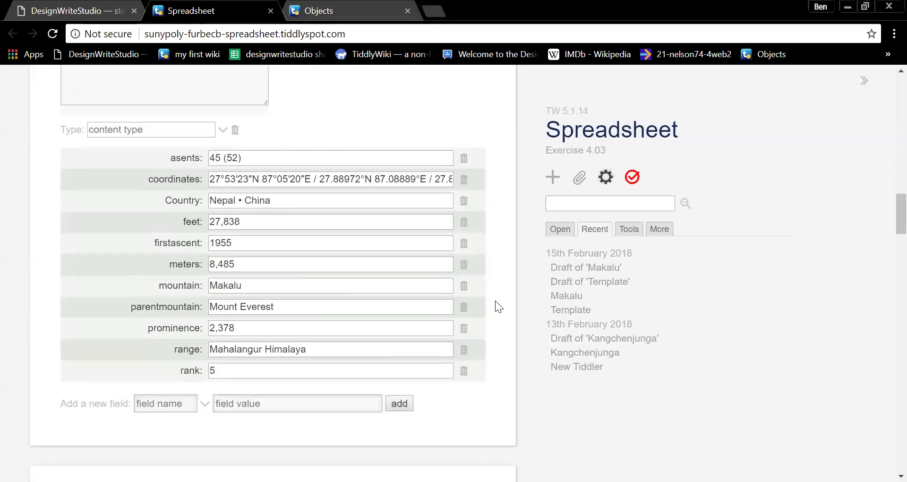
click(315, 351)
drag(314, 350, 164, 382)
key(ctrl+c)
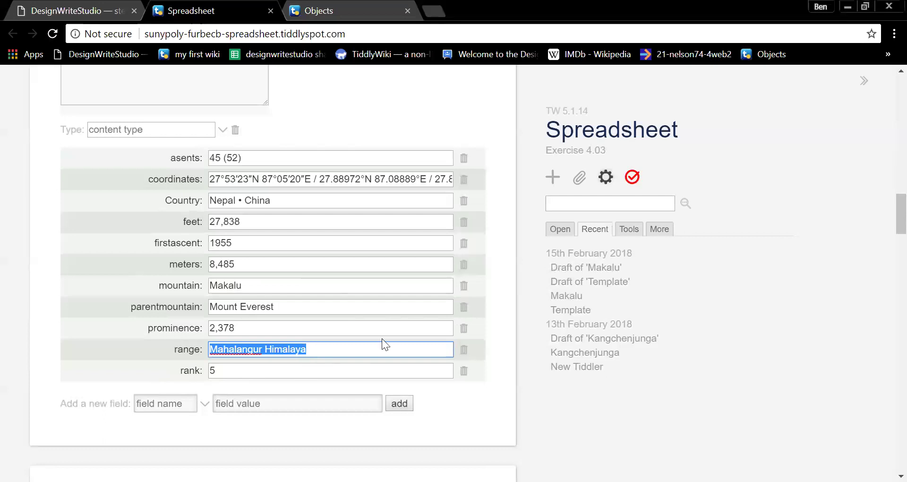
scroll(387, 338, up, 20)
scroll(435, 292, up, 5)
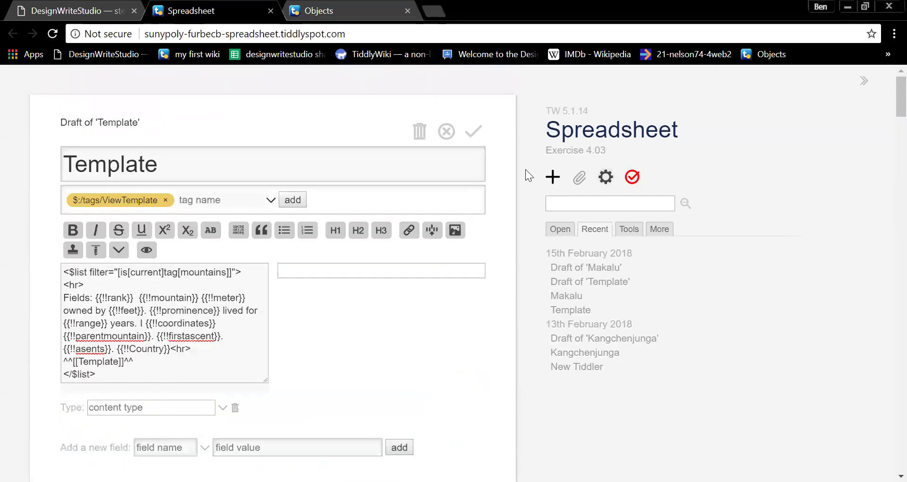
Step: Create a new tiddler with the pasted title 'Mahalangur Himalaya' and tag it 'range'
click(553, 177)
key(ctrl+v)
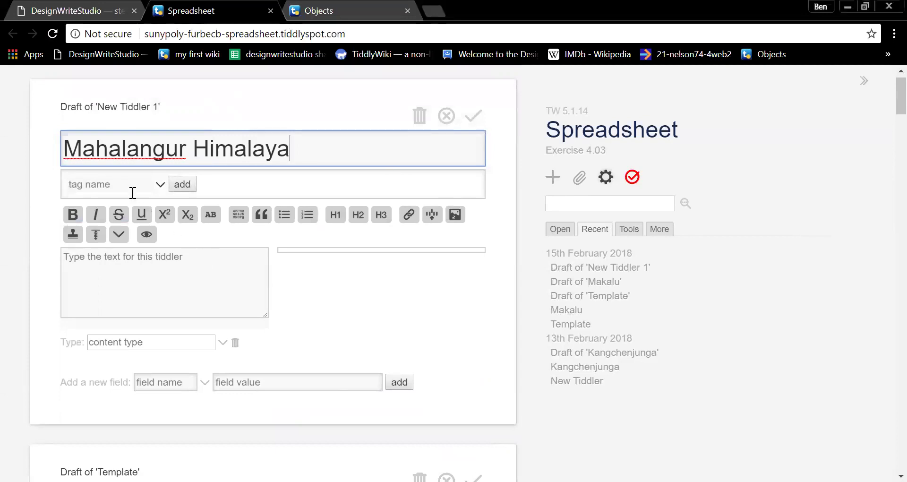
click(153, 184)
text(tan)
key(BackSpace)
text(nge)
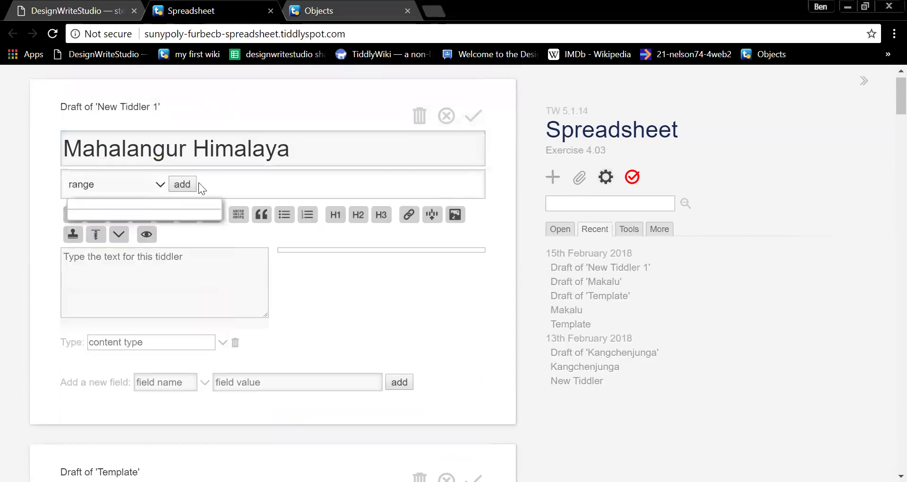
click(181, 184)
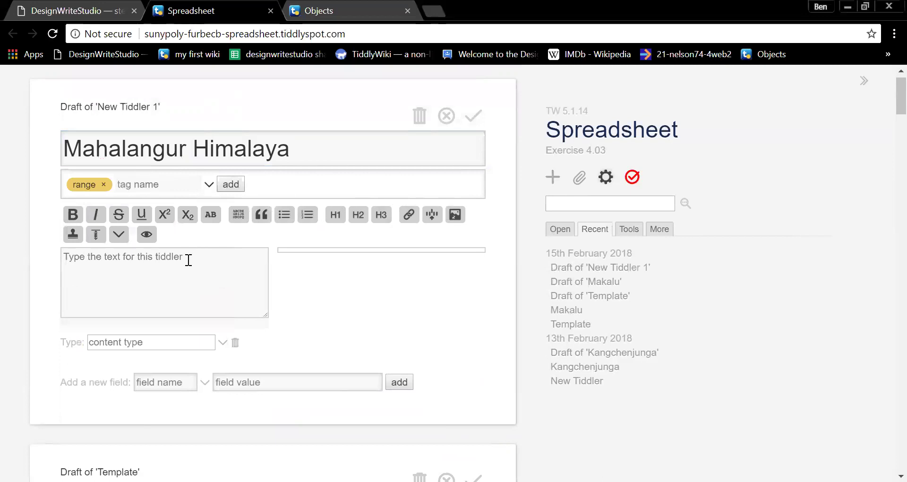
Step: Search the wiki for the pasted term 'Mahalangur Himalaya', which returns no matches
click(571, 203)
key(ctrl+v)
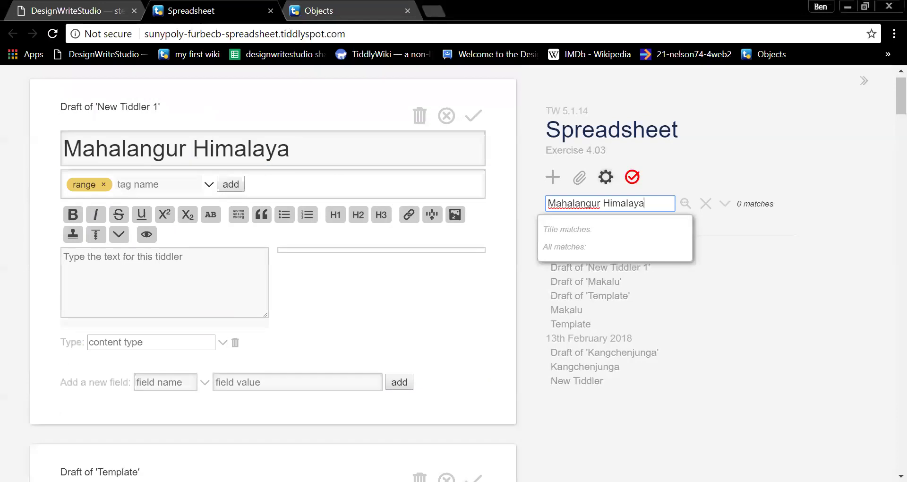
click(629, 252)
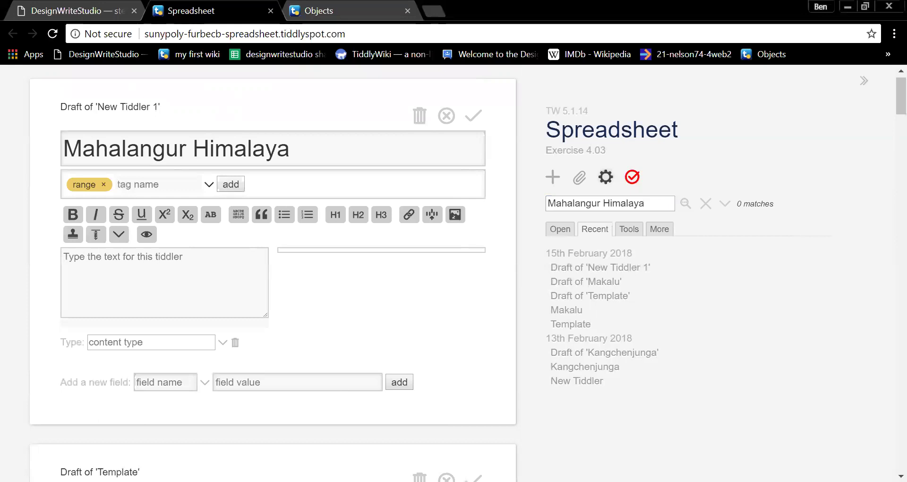
Step: In Advanced Search's Filter tab, enter [range[Mahalangur Himalaya]] to list its 13 mountains
click(686, 203)
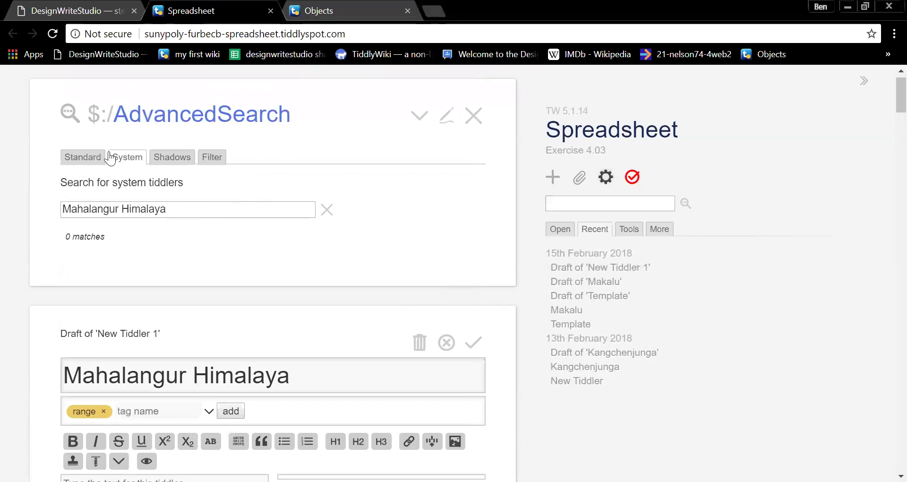
click(220, 164)
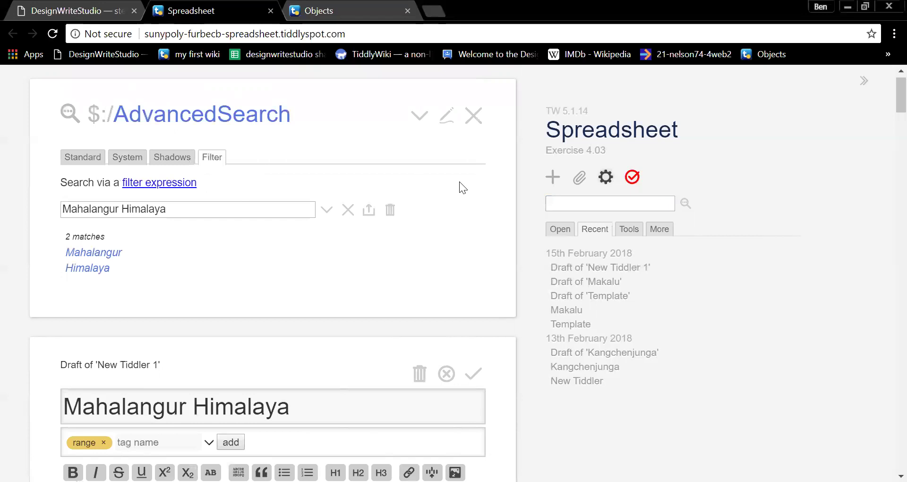
click(63, 209)
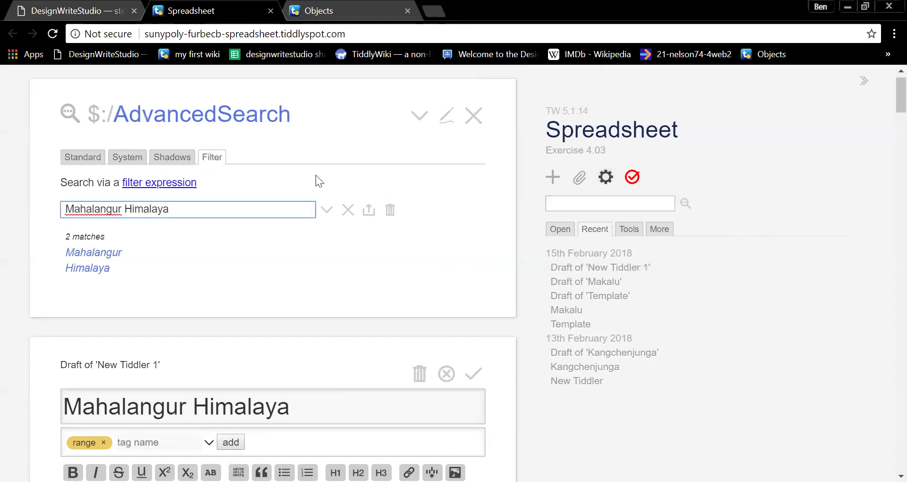
text([)
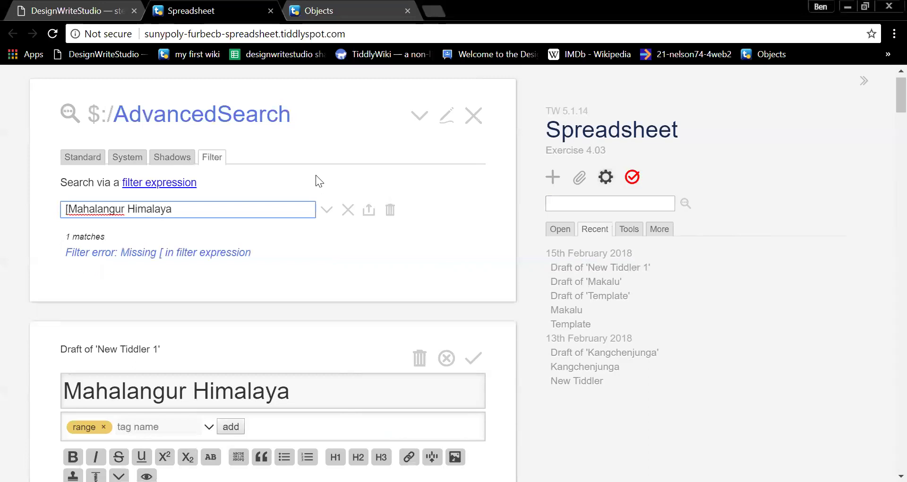
key(BackSpace)
key(BackSpace)
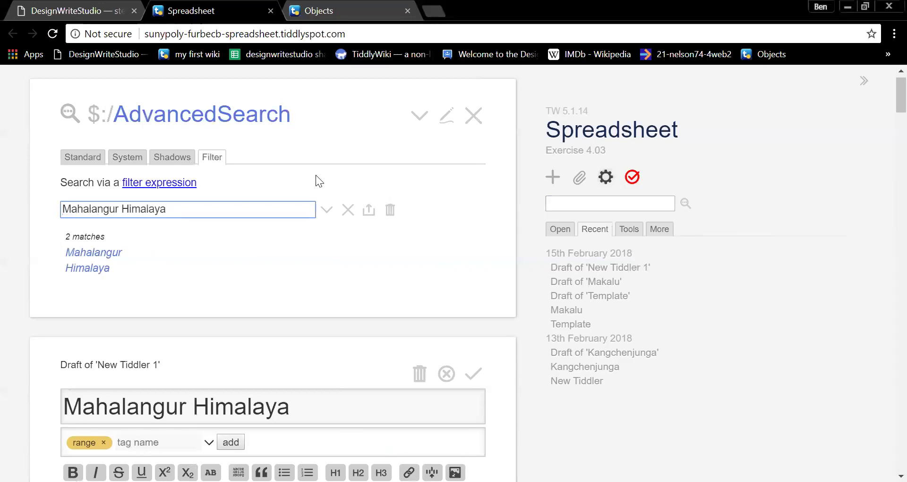
text([)
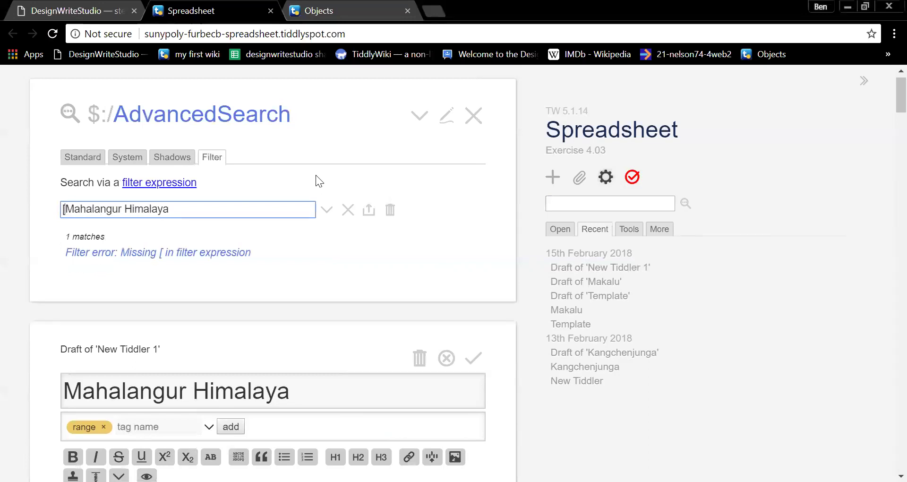
text(range])
key(BackSpace)
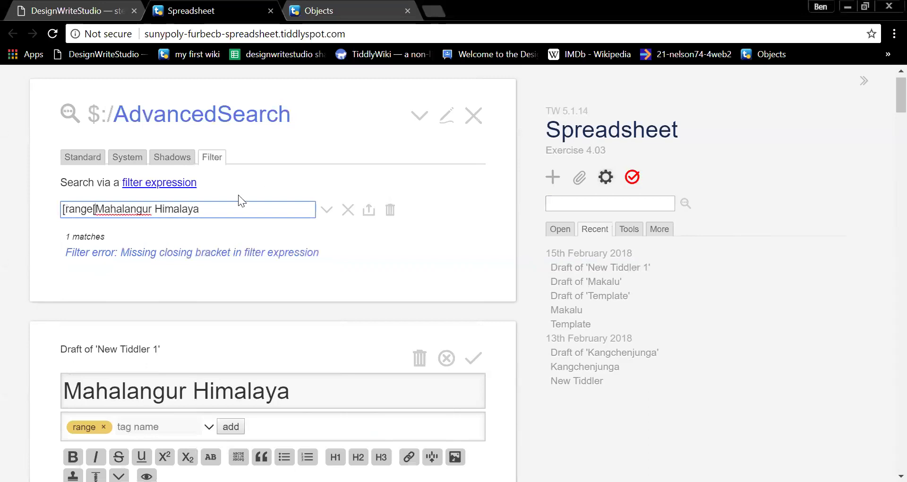
text(]])
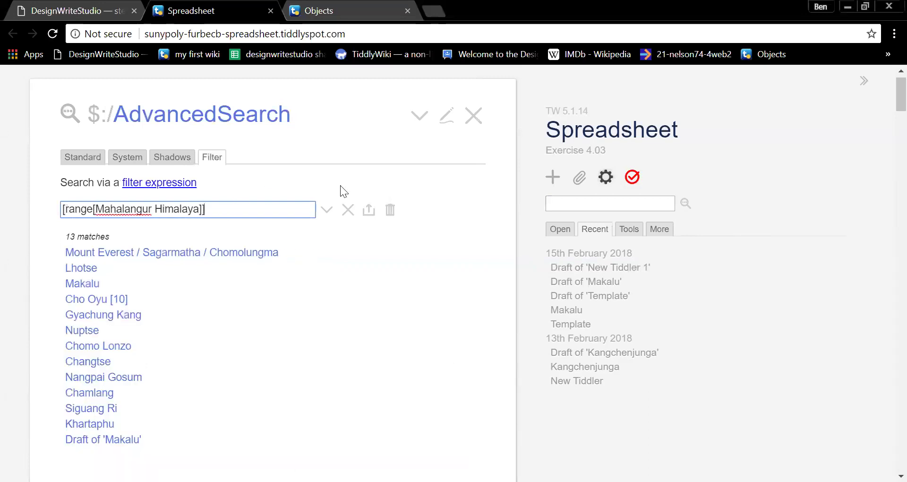
scroll(453, 319, down, 2)
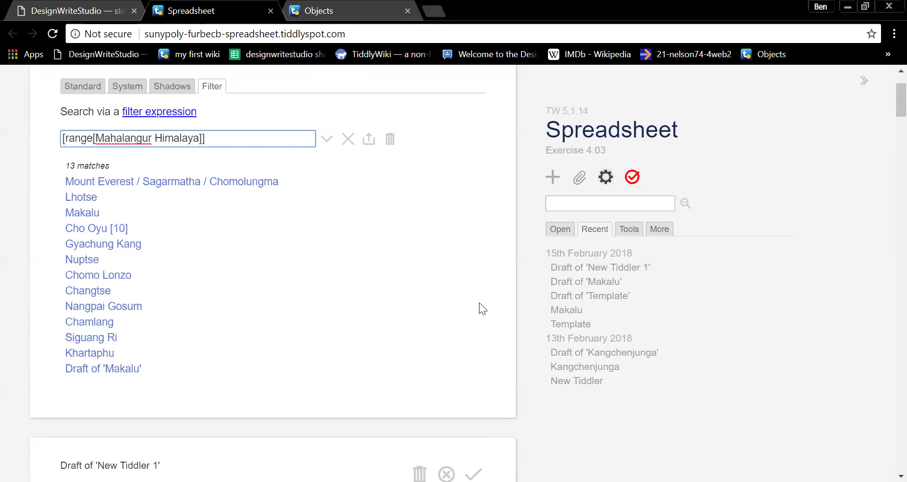
Step: Copy the filter and write <$list filter="[range[Mahalangur Himalaya]]"> as the new tiddler's body
drag(232, 139, 21, 152)
key(ctrl+c)
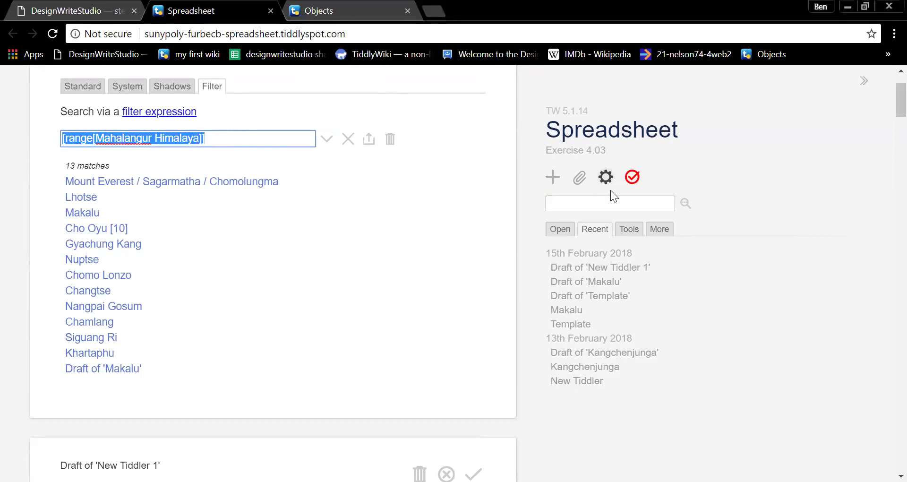
scroll(431, 257, down, 10)
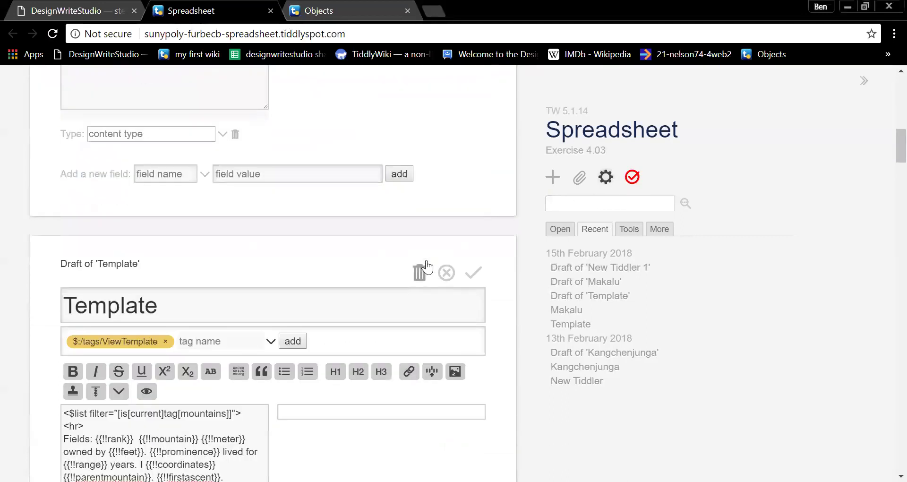
scroll(436, 264, up, 6)
scroll(432, 327, down, 2)
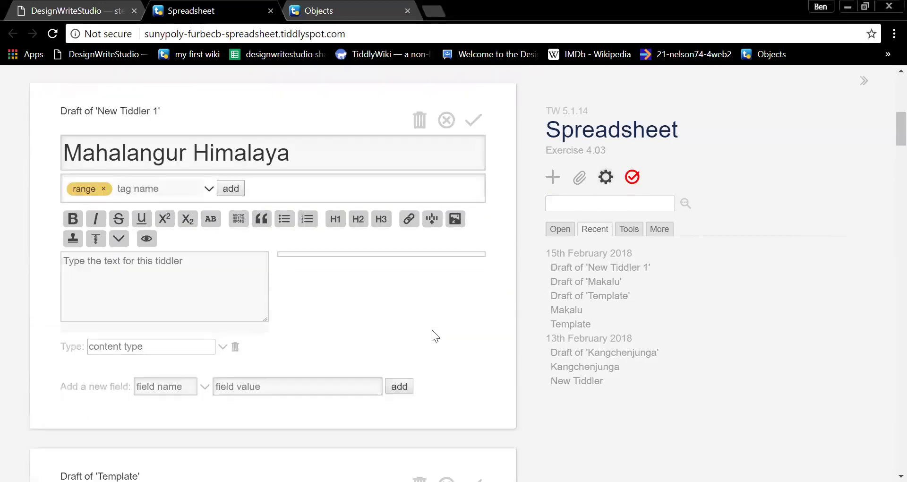
click(168, 270)
text([$)
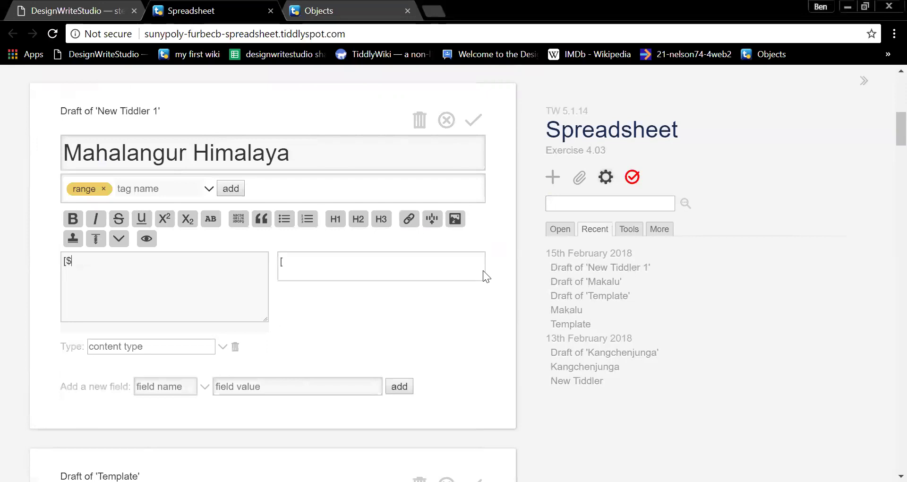
text(list)
key(BackSpace)
key(BackSpace)
key(BackSpace)
key(BackSpace)
key(BackSpace)
key(BackSpace)
text(<$list filter=)
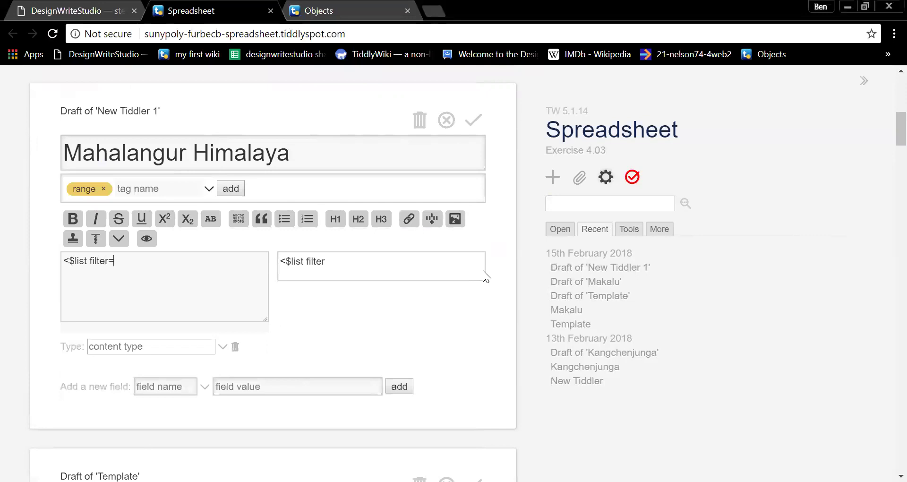
text(")
key(ctrl+v)
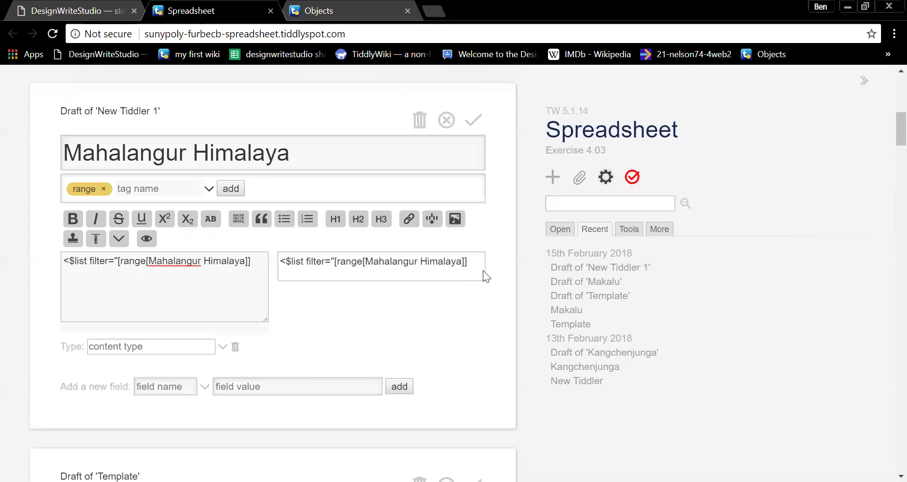
text(">)
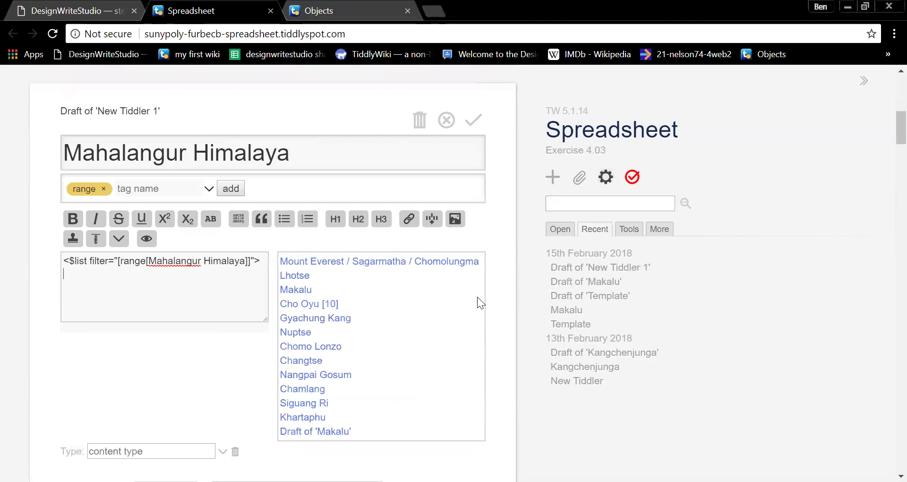
Step: Wrap each peak in <$link> <<currentTiddler>> </$link> with a <br>, then close with </$list>
text(<$link )
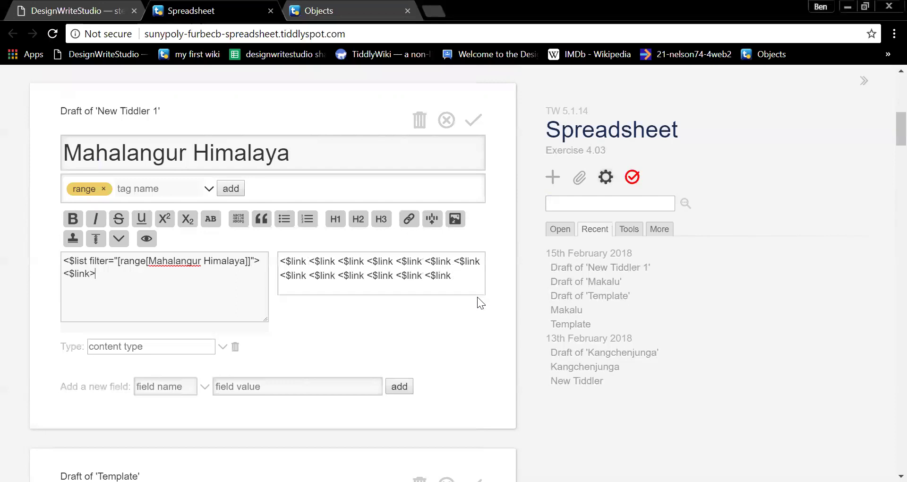
text(>)
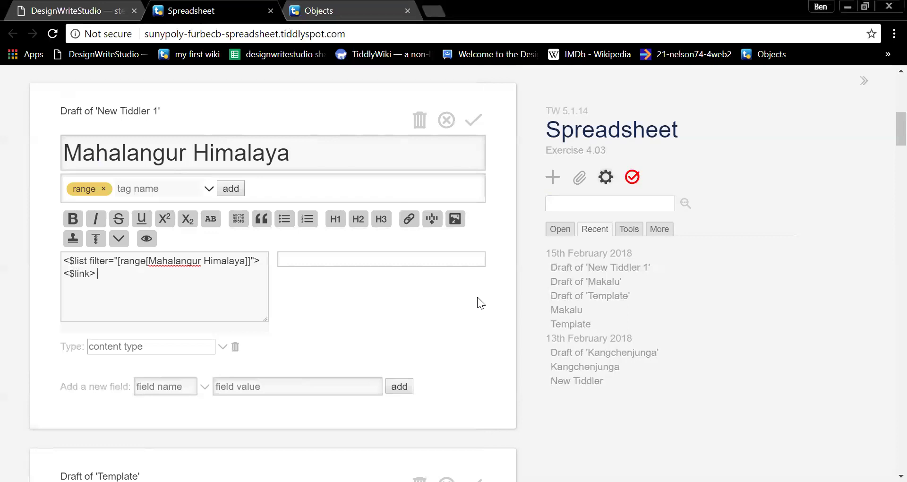
text(<<)
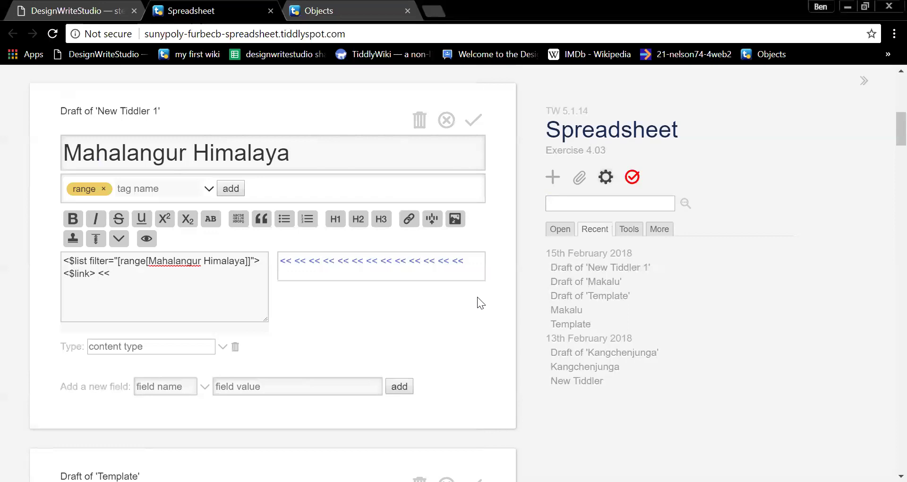
text(currentTiddler)
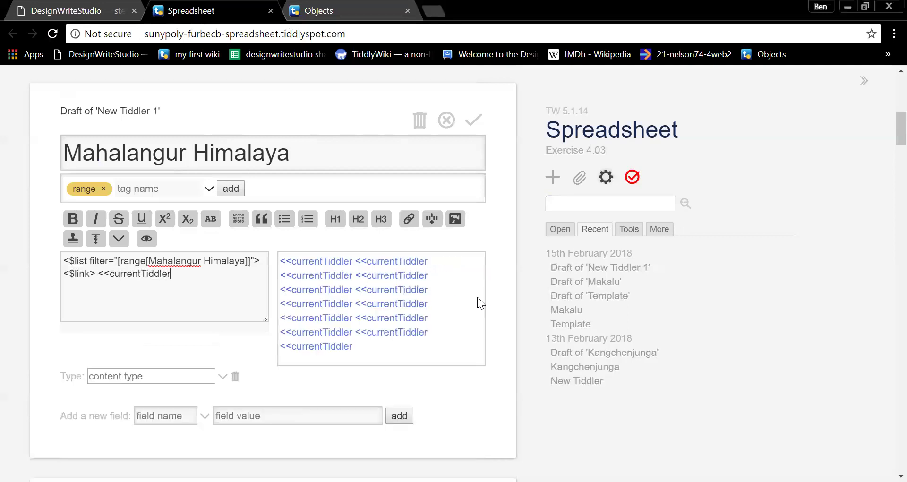
text(>>)
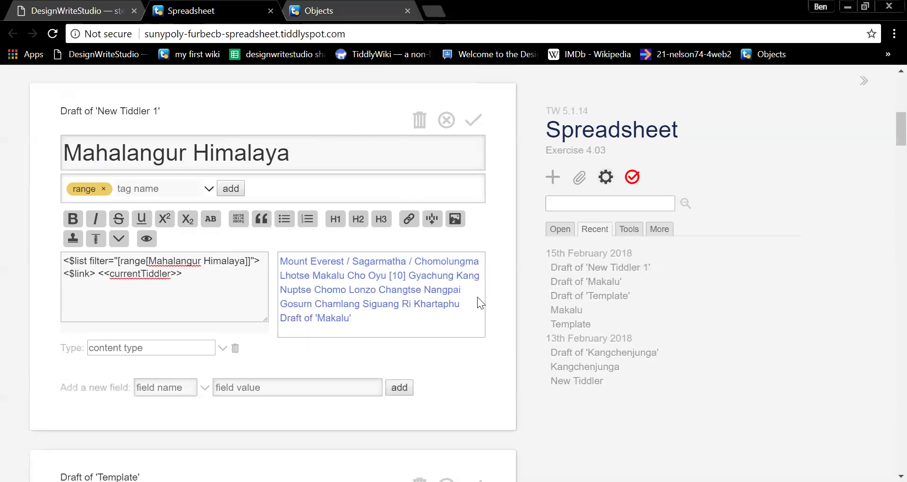
text( </)
text($l)
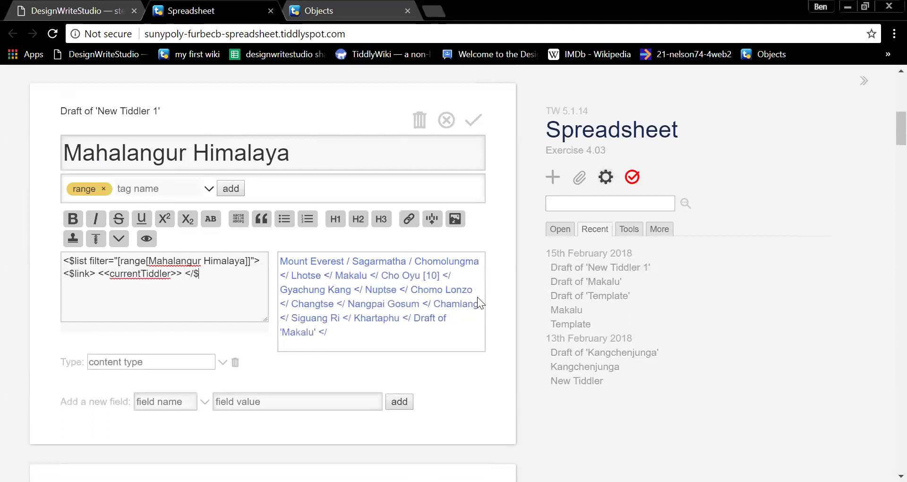
text(ink)
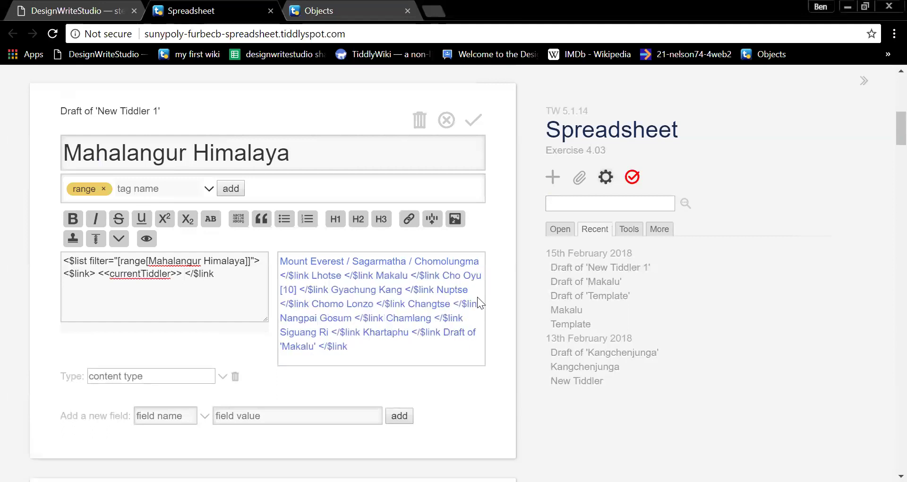
text(>)
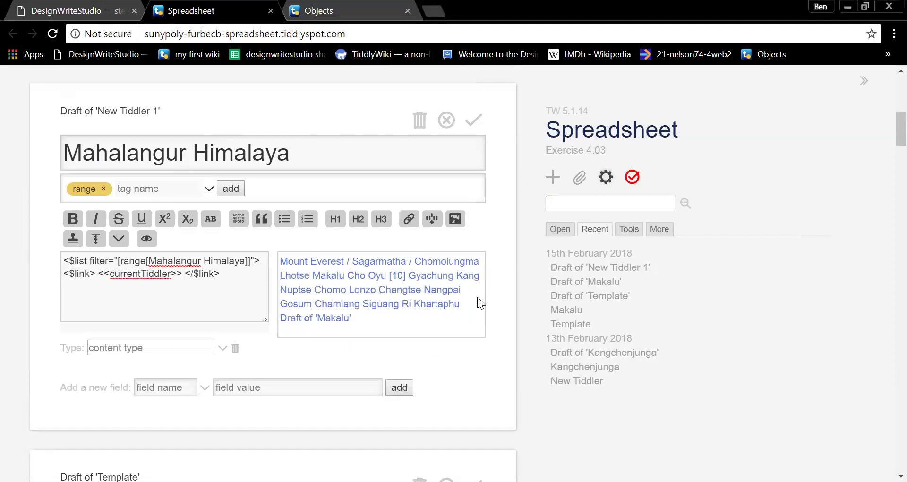
text( <br>)
key(Return)
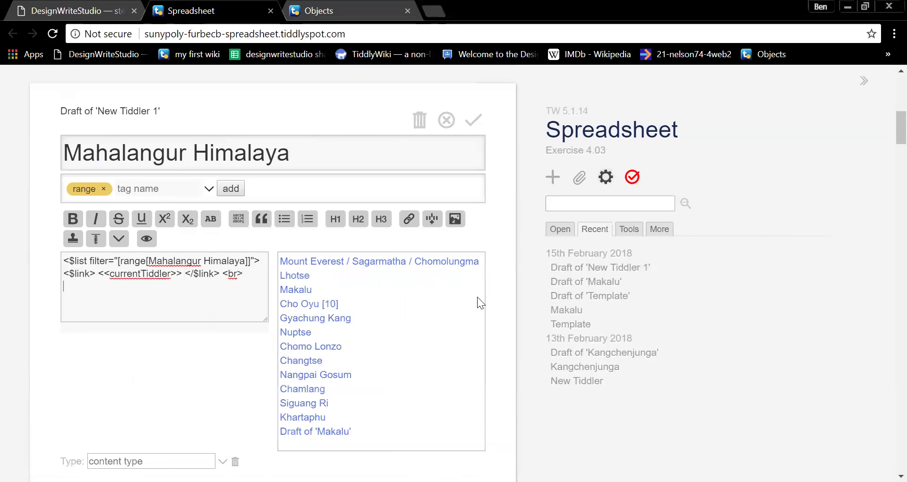
text(</$list)
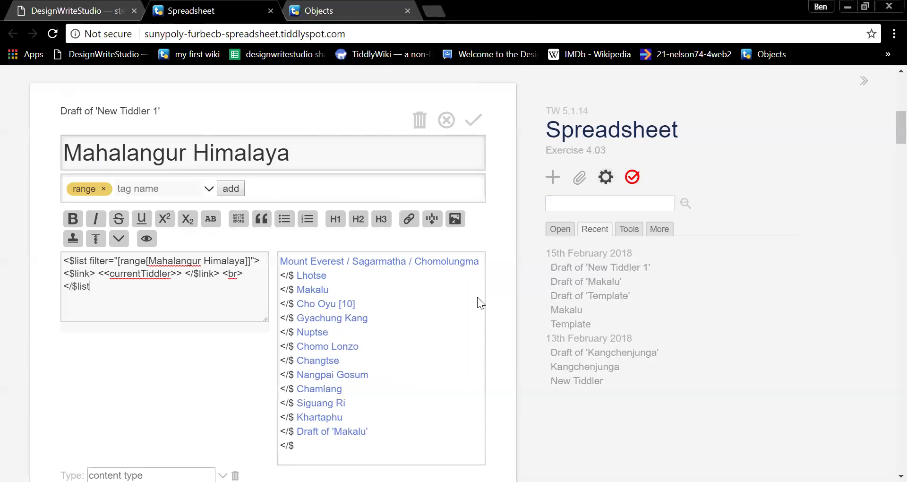
text(>)
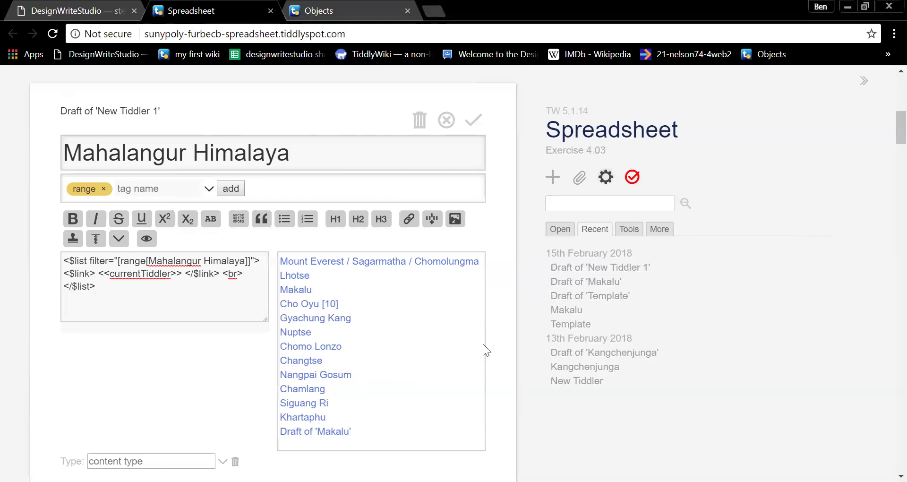
Step: Add a blank line after </$list> and scroll back to the $:/AdvancedSearch filter results
key(Return)
scroll(483, 344, down, 3)
scroll(483, 344, up, 5)
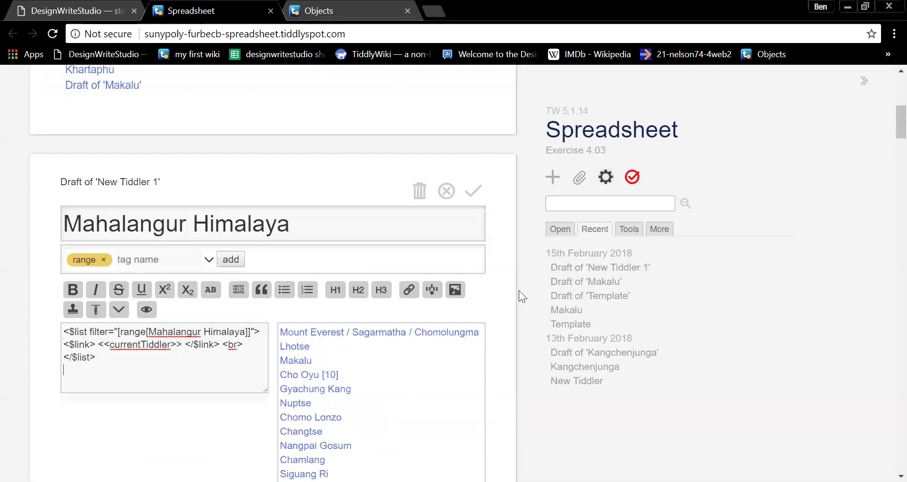
scroll(544, 264, up, 6)
scroll(544, 264, down, 12)
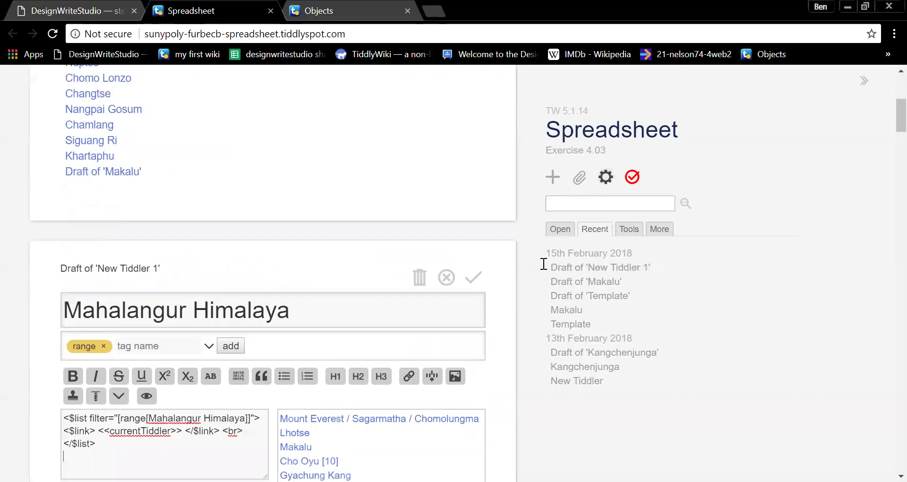
scroll(548, 258, down, 15)
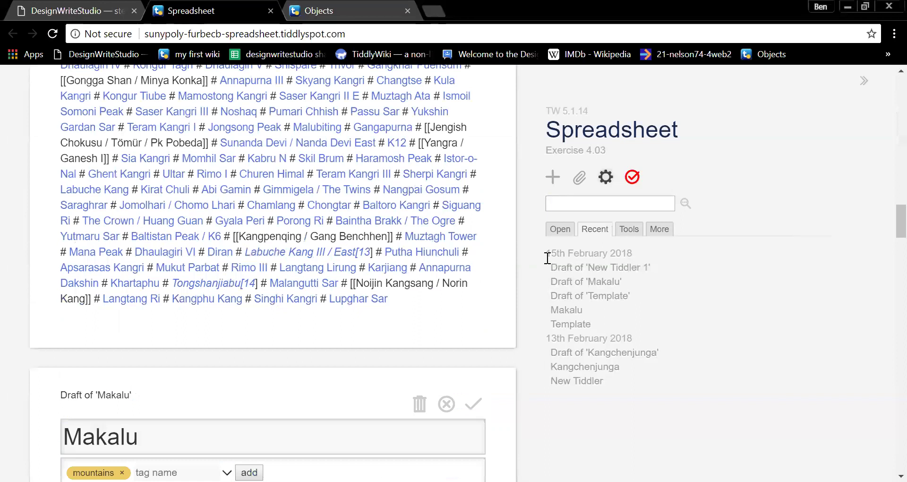
scroll(547, 258, up, 20)
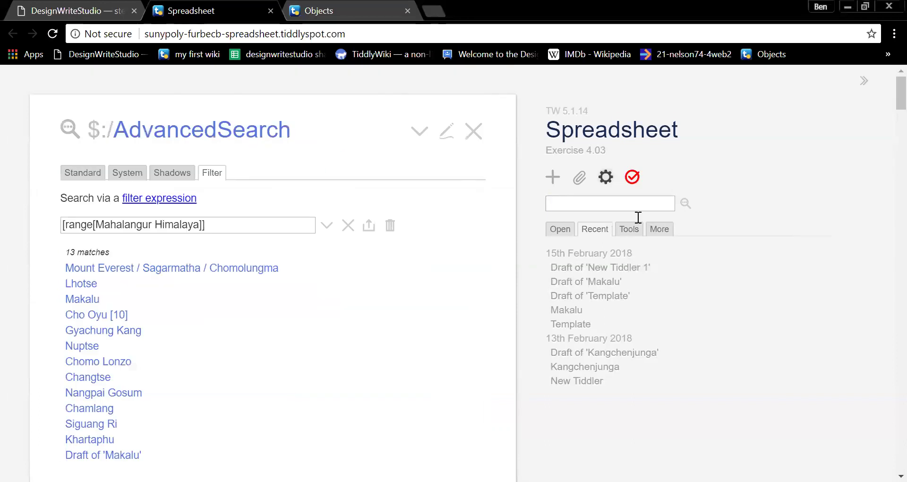
Step: Add a new row to the Sheet1 import specification in the Control Panel's XLSX Utilities
click(606, 176)
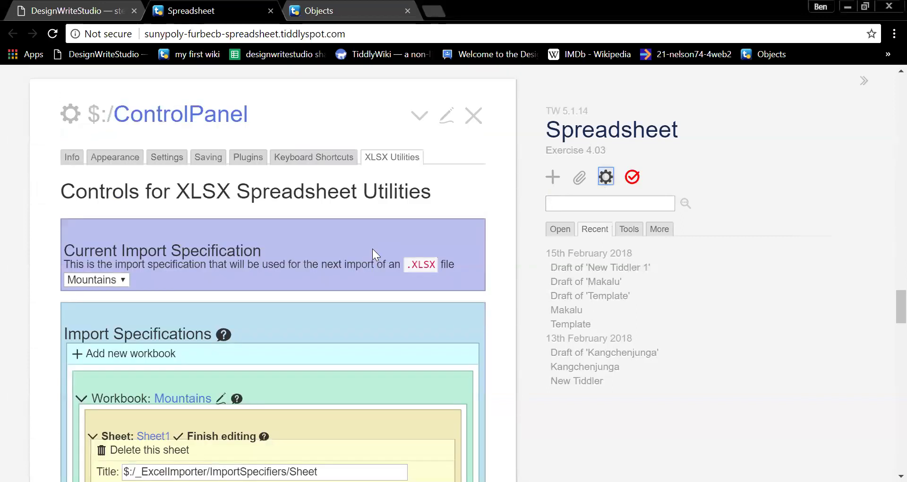
scroll(387, 249, down, 8)
scroll(462, 244, up, 6)
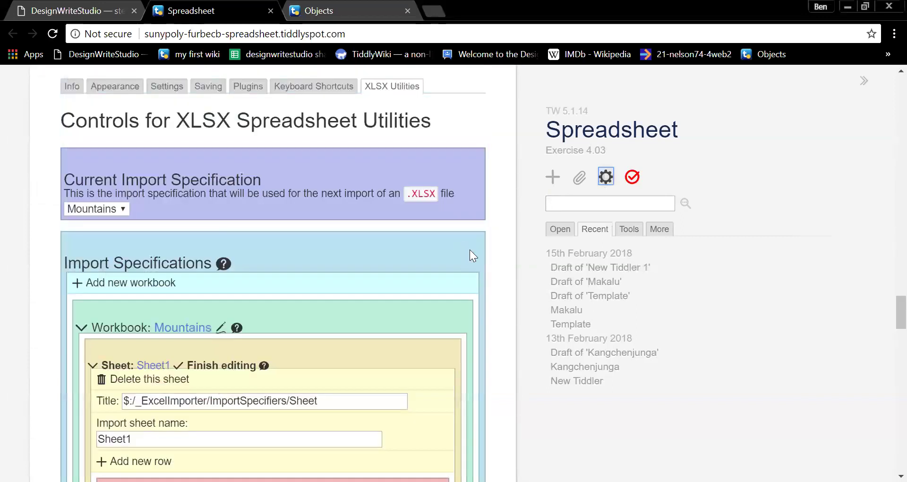
scroll(469, 255, up, 1)
scroll(480, 260, down, 5)
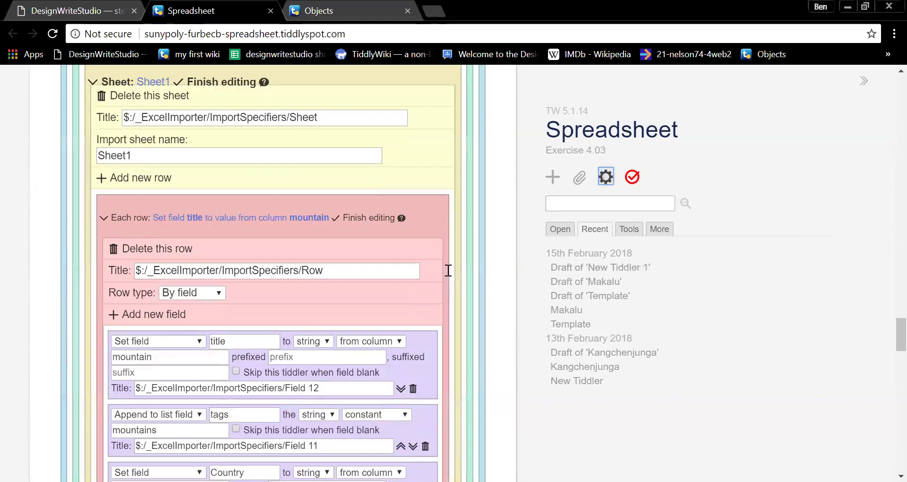
click(140, 178)
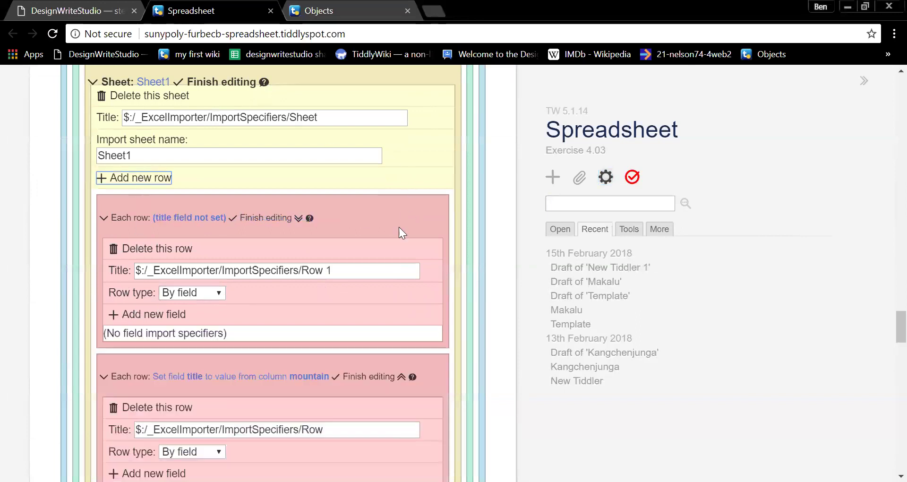
scroll(428, 303, down, 1)
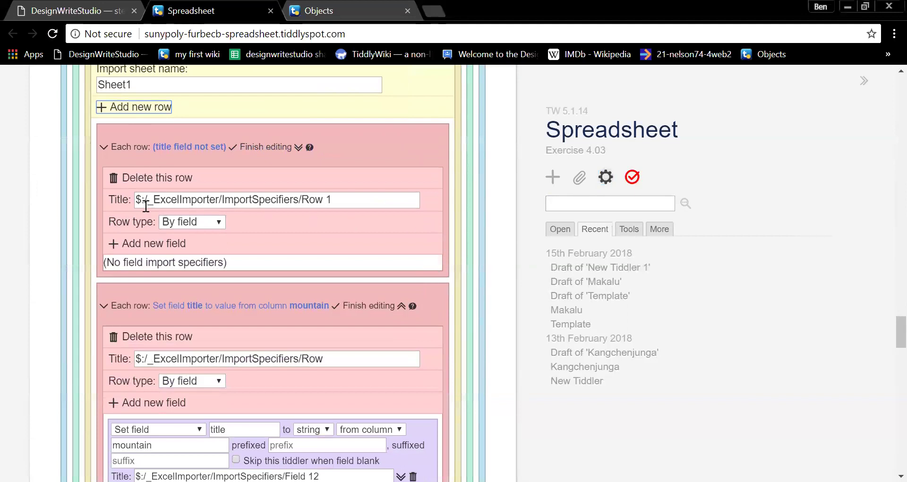
Step: Add a title field specifier whose value comes from the range column
click(152, 244)
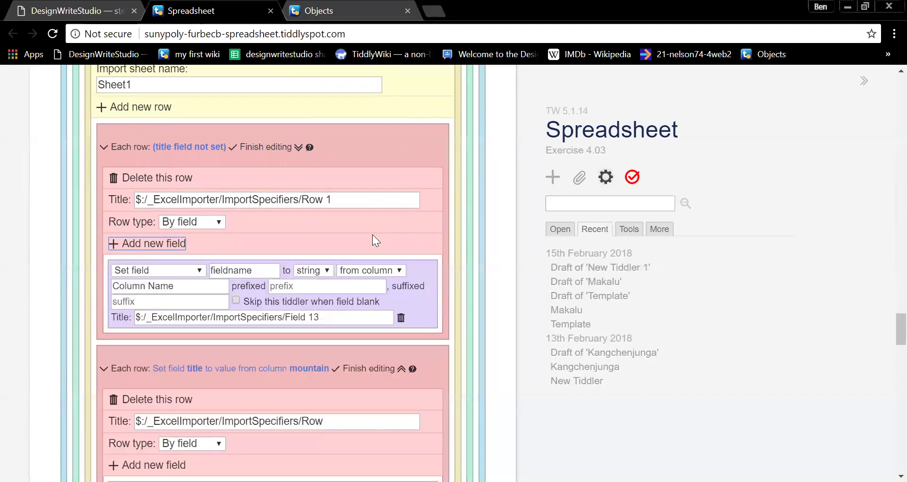
double_click(260, 268)
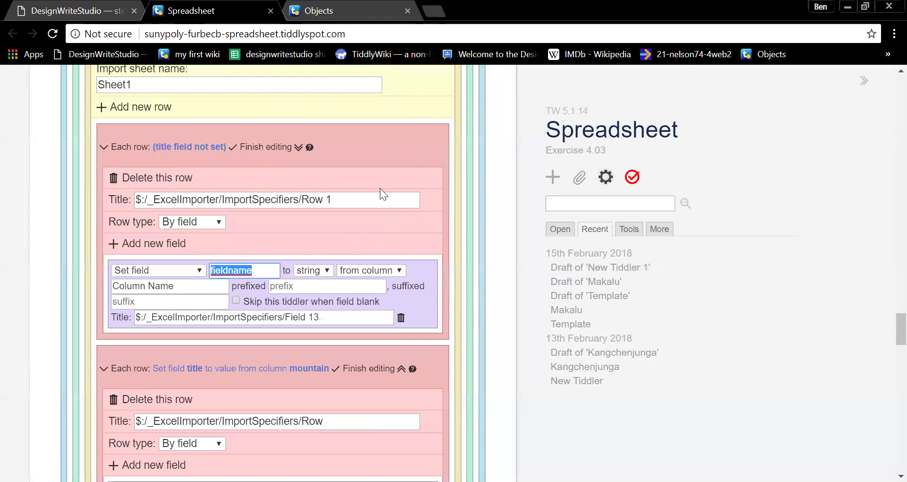
text(title)
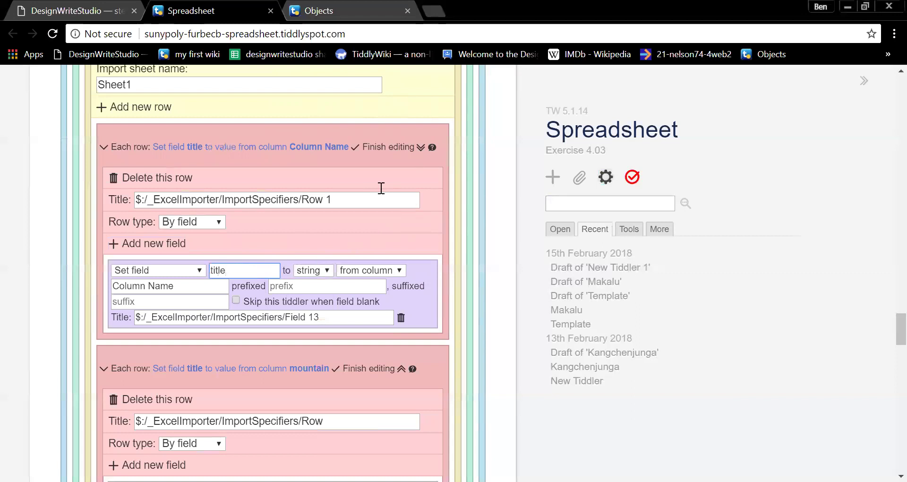
click(371, 271)
click(373, 281)
click(158, 288)
key(ctrl+a)
text(range)
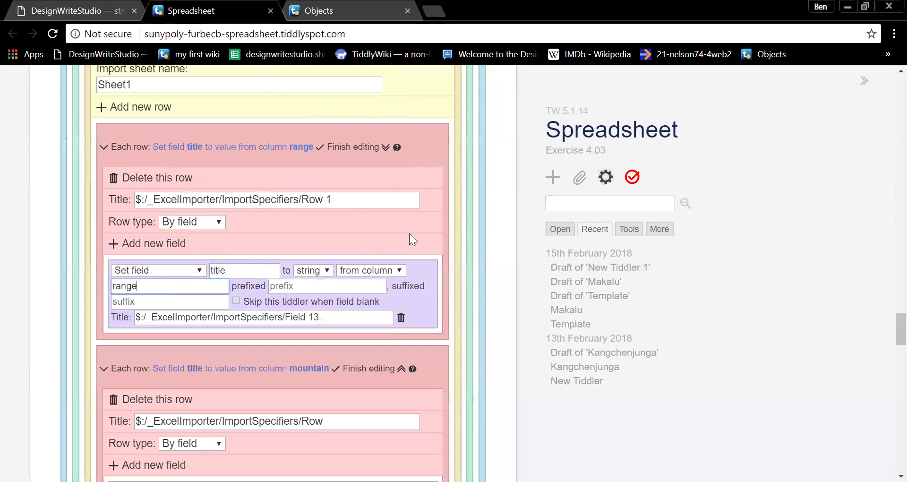
Step: Add a tags field specifier with constant value range, then finish editing the row
click(124, 243)
drag(259, 271, 162, 280)
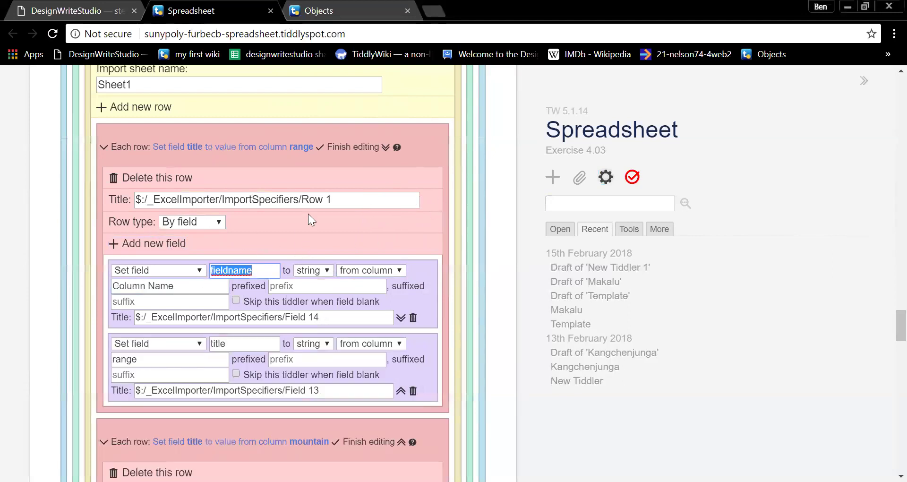
text(tage)
key(BackSpace)
text(s)
click(201, 298)
click(328, 270)
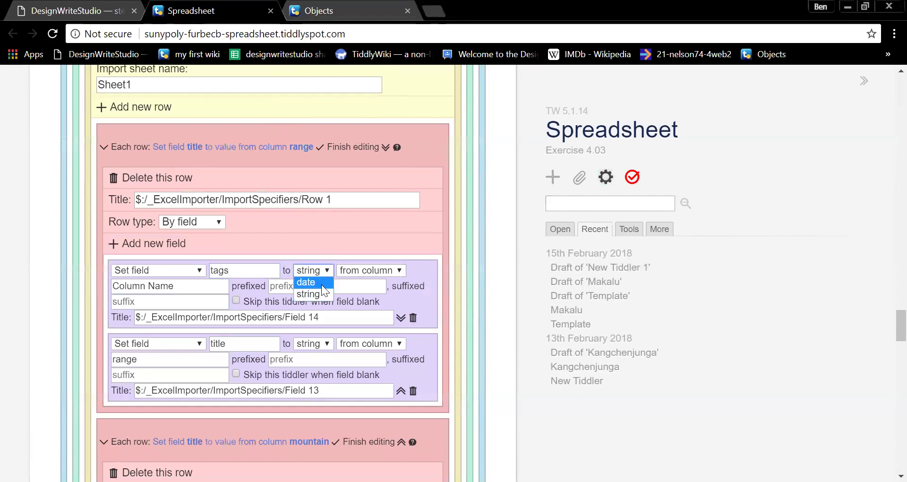
click(369, 270)
click(369, 295)
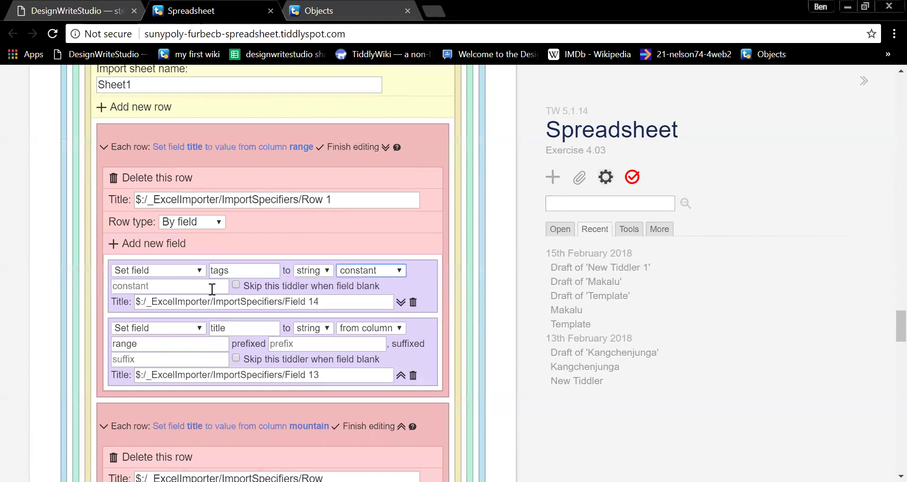
click(212, 286)
text(range)
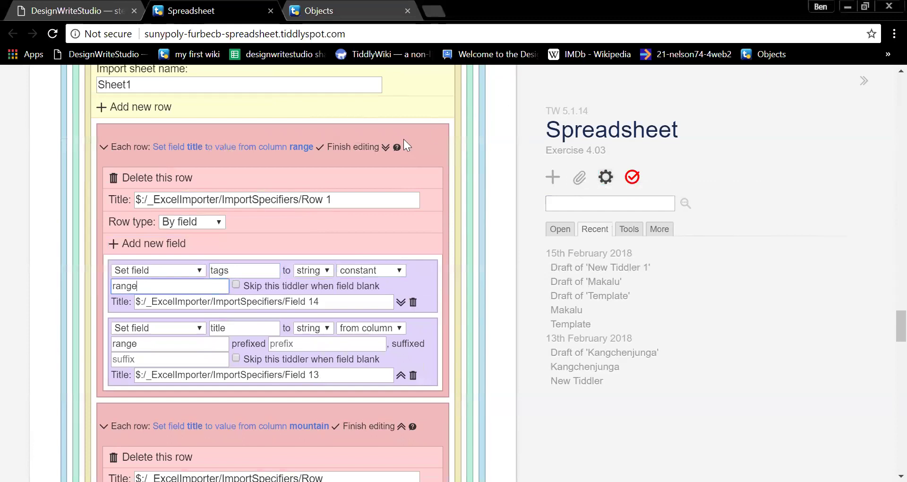
click(373, 147)
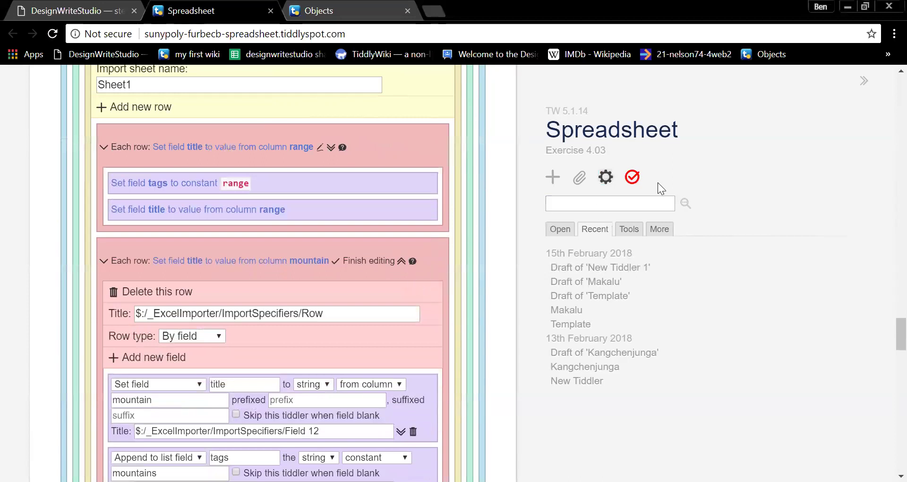
Step: Save the wiki
click(630, 179)
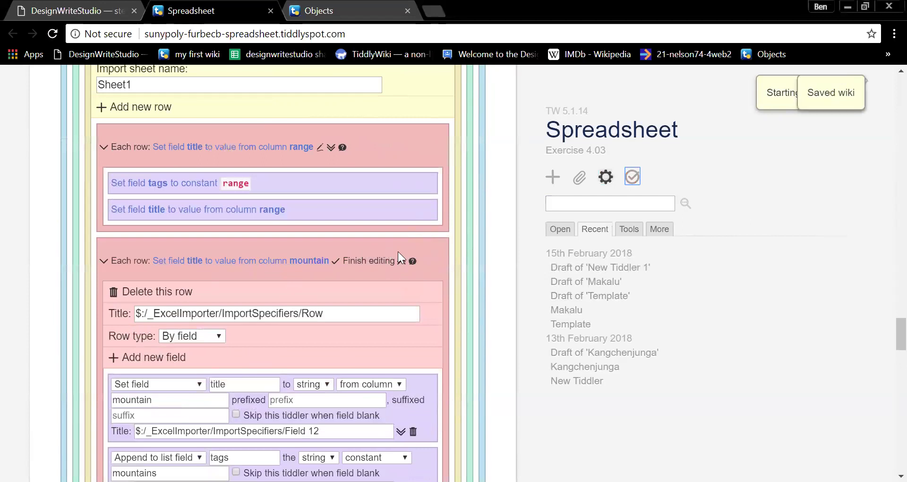
scroll(409, 237, up, 15)
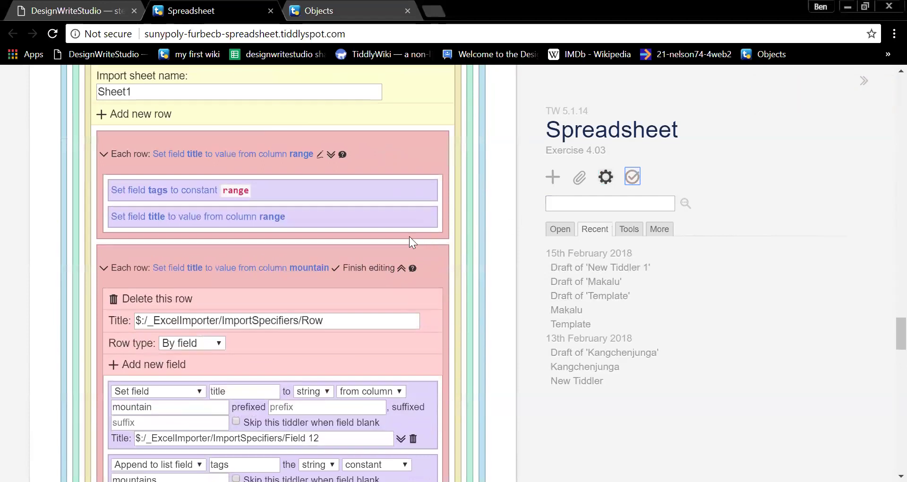
scroll(411, 243, up, 20)
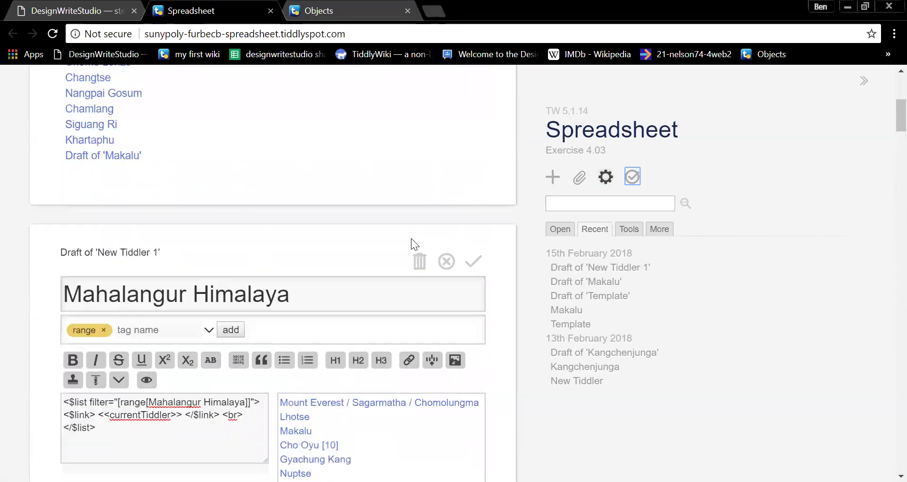
scroll(411, 238, down, 4)
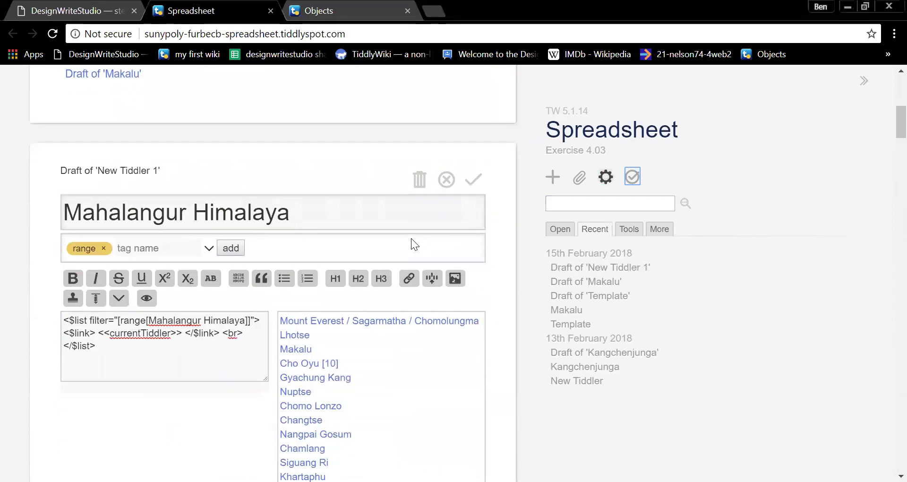
scroll(411, 238, up, 2)
Step: Choose Untitled spreadsheet (2) from the Downloads folder as the import file
click(579, 178)
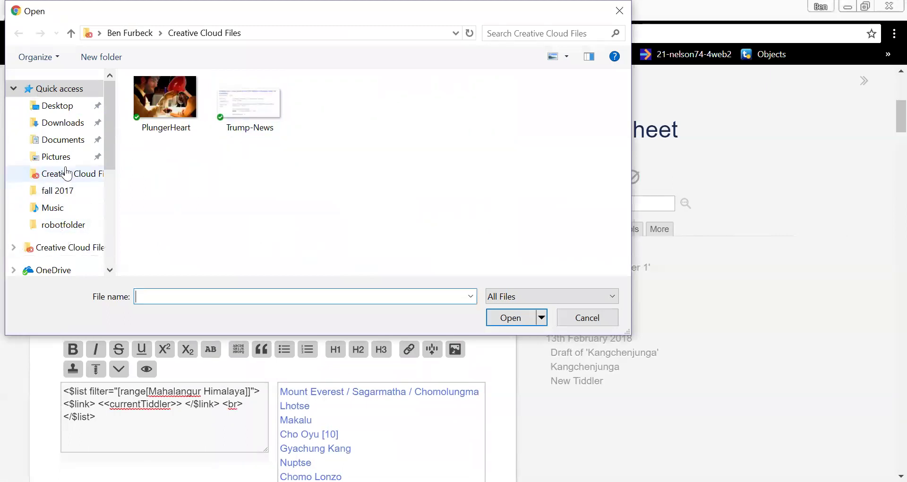
click(70, 121)
scroll(331, 170, down, 5)
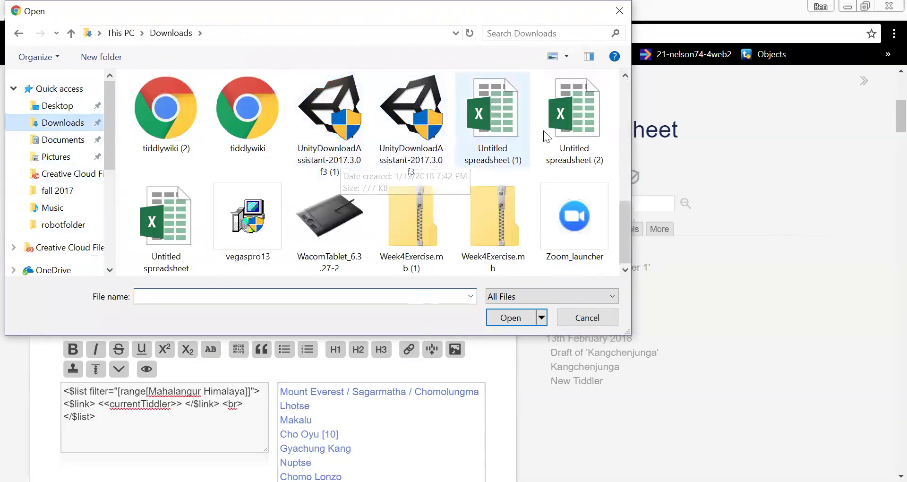
click(580, 142)
click(505, 321)
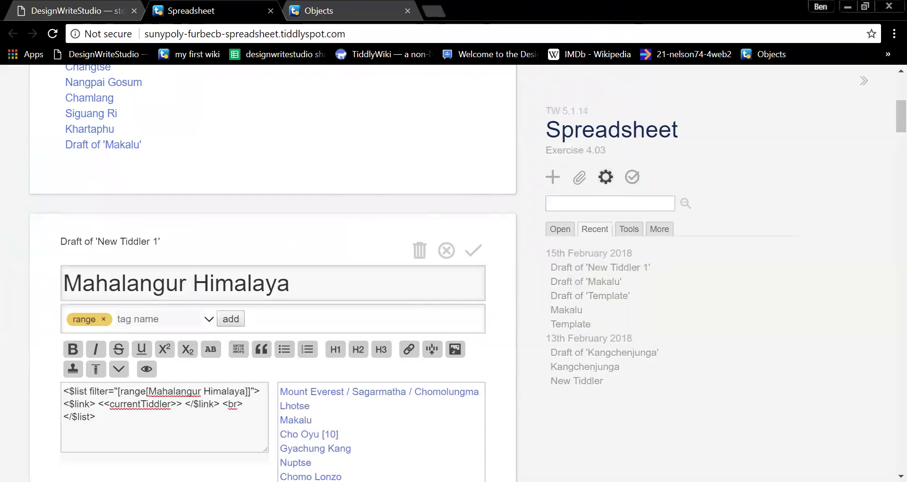
Step: Scroll up to the advanced search results and launch a file import with the paperclip button
scroll(559, 196, up, 6)
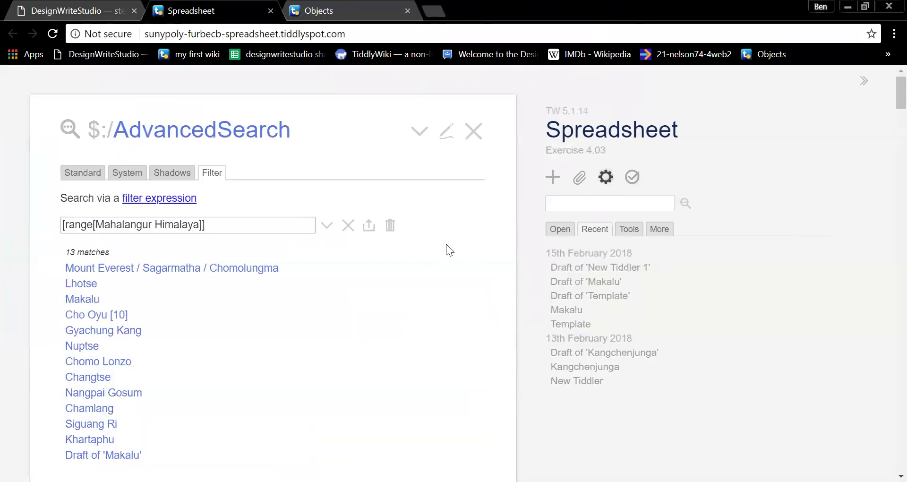
click(577, 178)
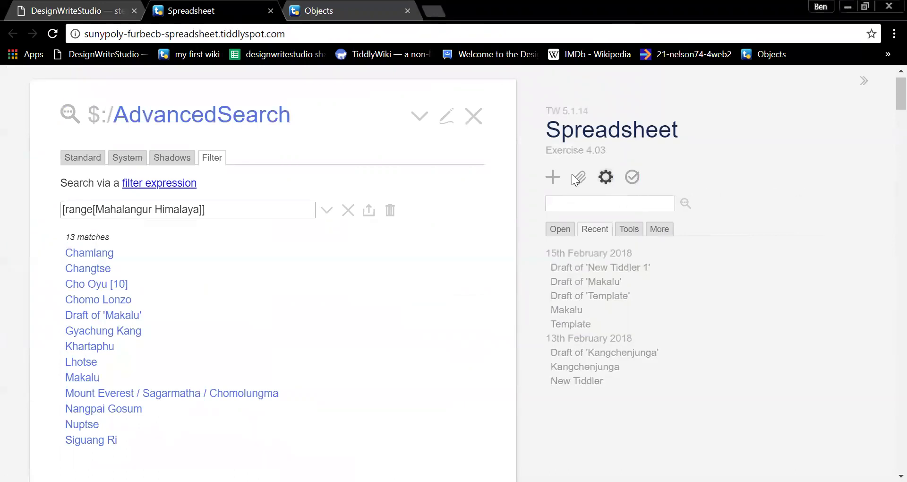
Step: Load Untitled spreadsheet (2), cancel the extra file chooser, and import the listed tiddlers
click(582, 185)
scroll(426, 205, down, 5)
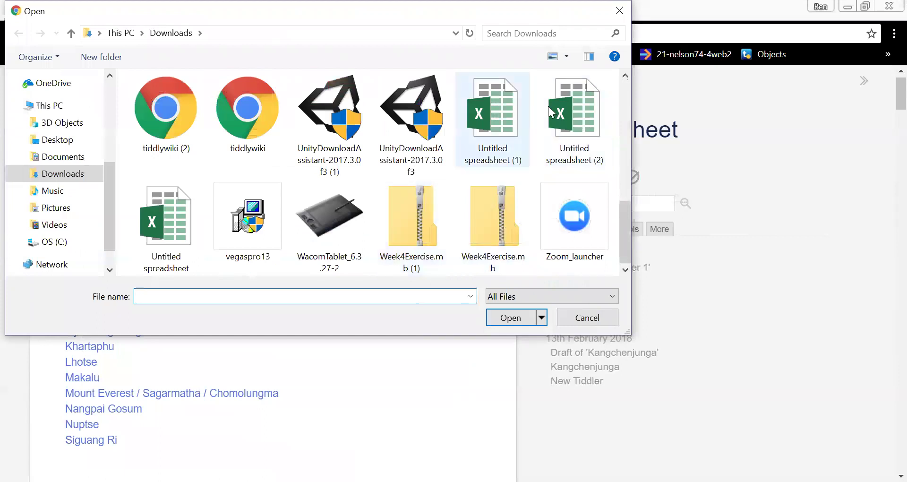
click(574, 111)
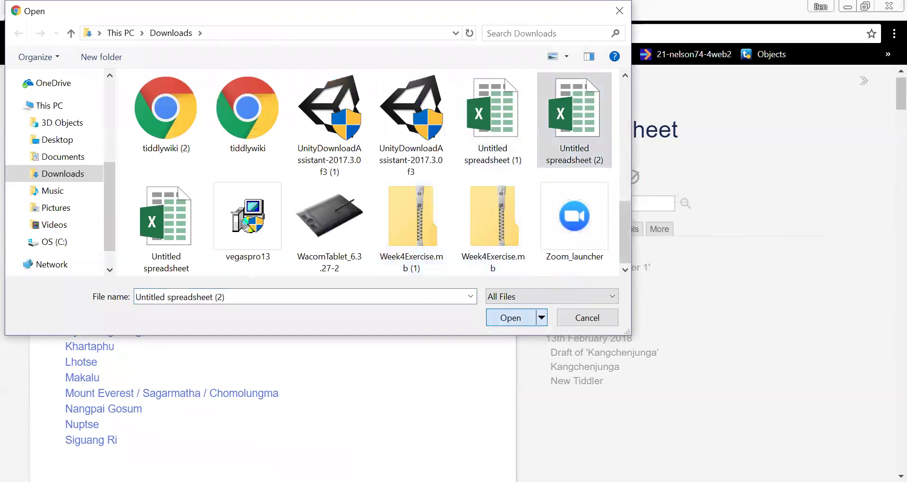
click(509, 315)
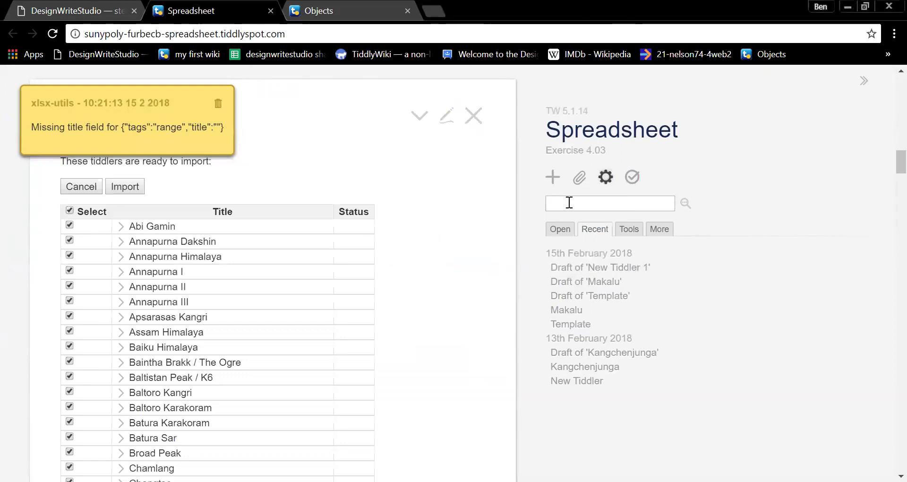
click(582, 184)
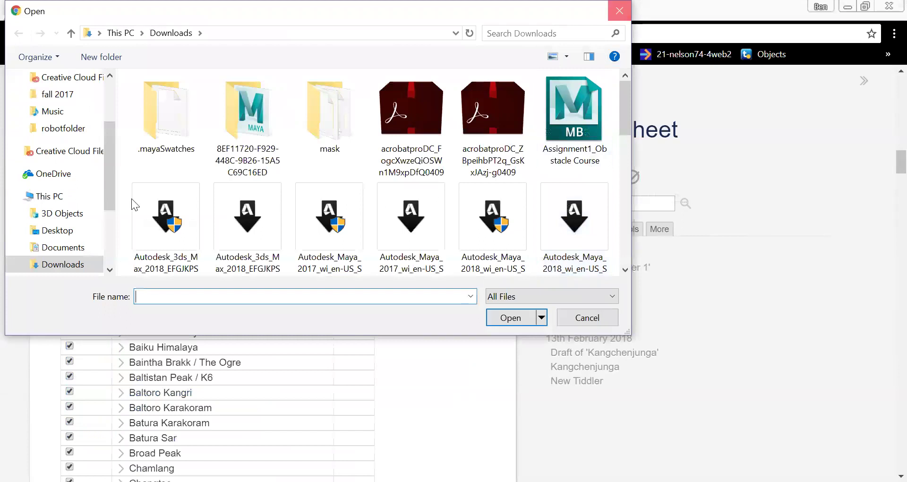
key(Escape)
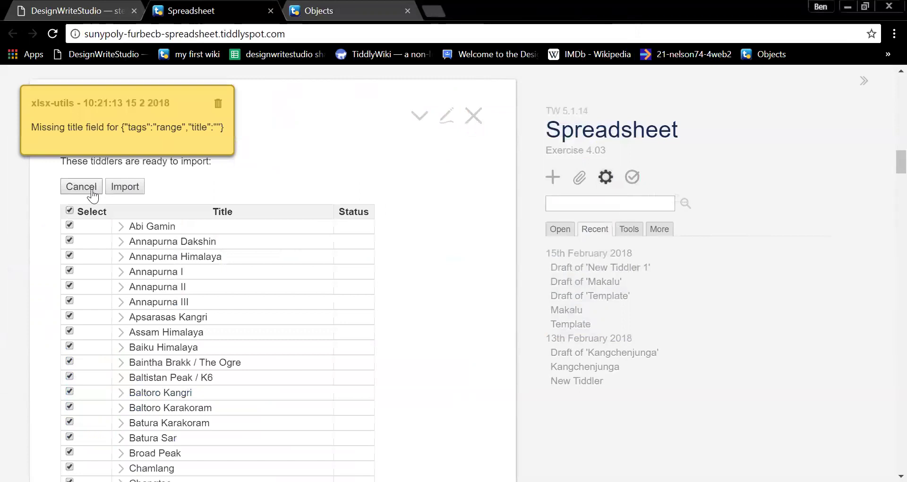
click(126, 188)
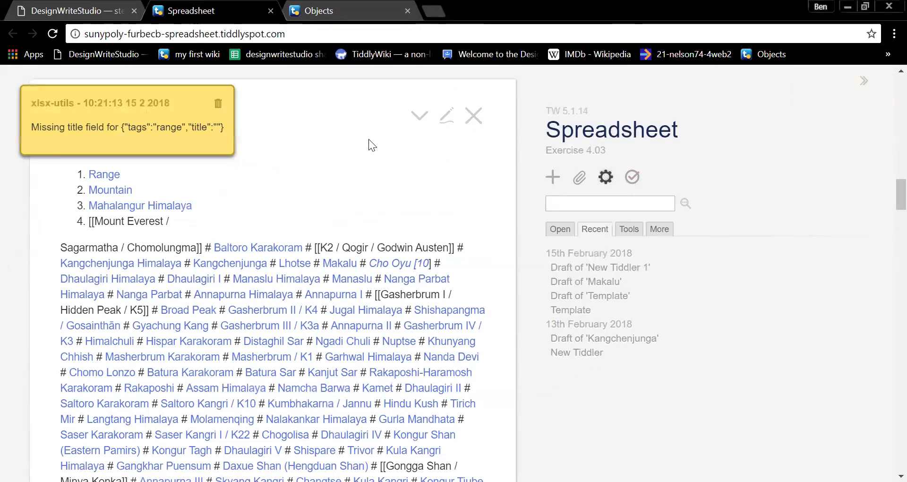
Step: Search for Mahalangur Himalaya by pasting the range filter and trimming its brackets, then open the match
scroll(416, 172, down, 10)
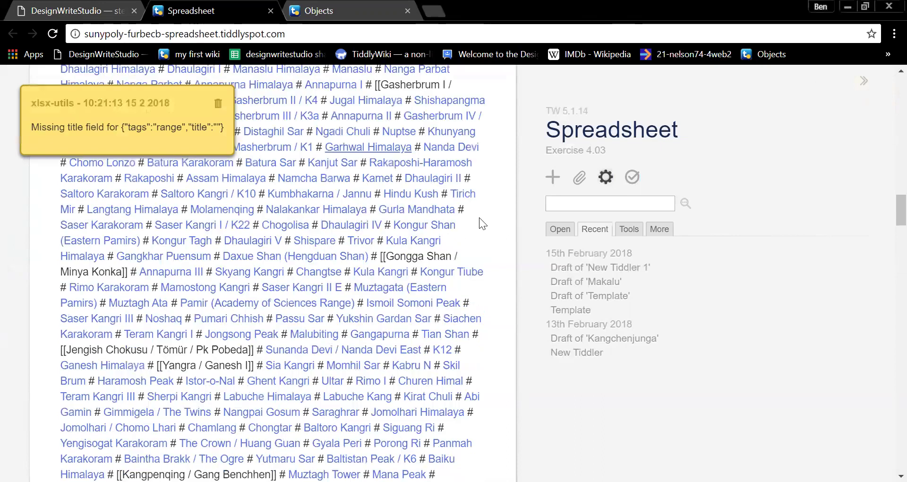
text(<$list filter="[range[Mahalangur Himalaya]]"> <$link> <<currentTiddler>> </$link> <br> </$list>)
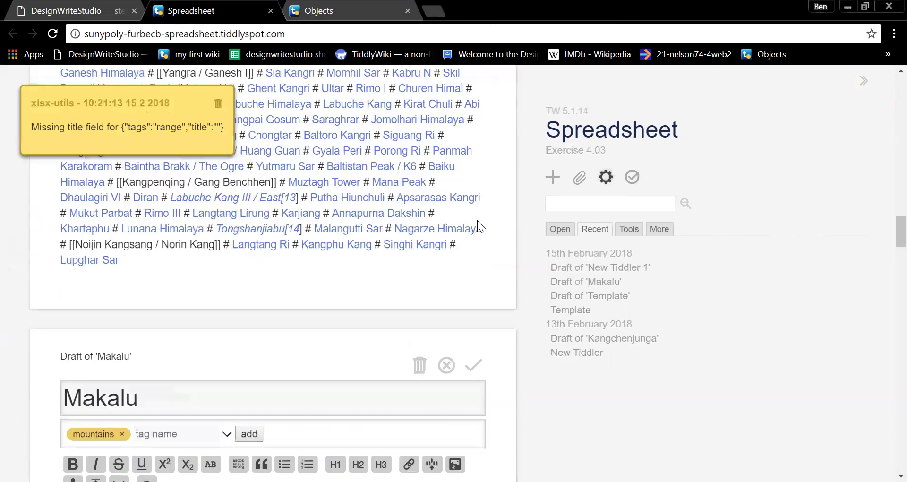
scroll(477, 220, down, 8)
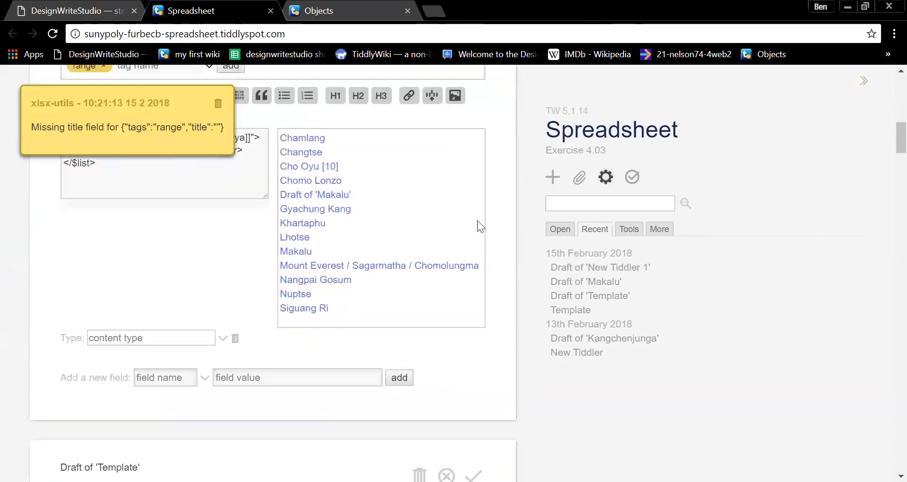
scroll(478, 221, down, 10)
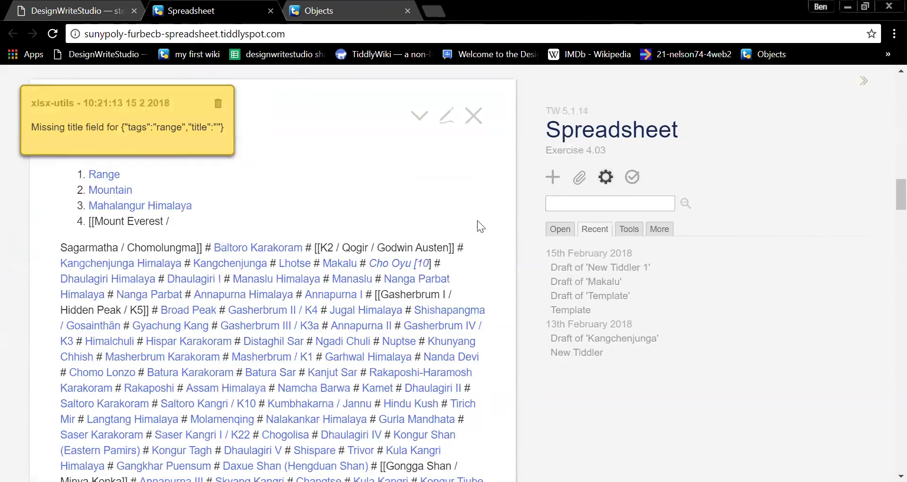
scroll(477, 220, up, 4)
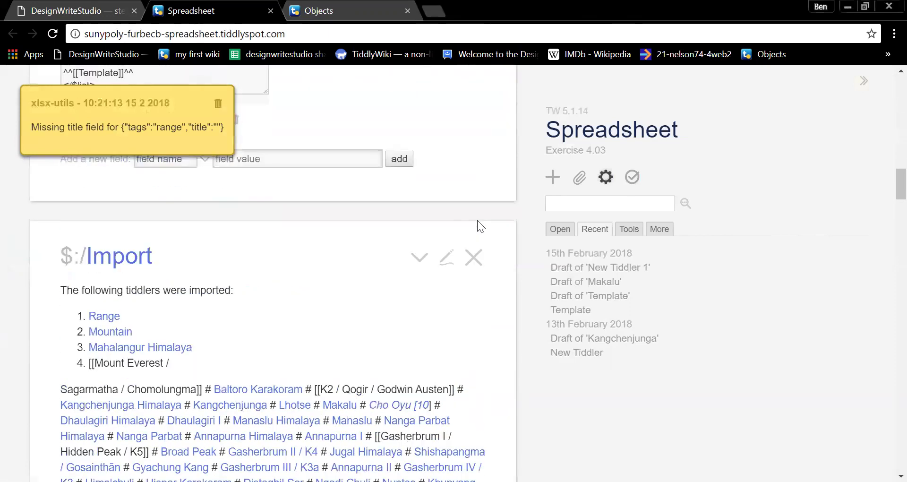
click(569, 206)
key(ctrl+v)
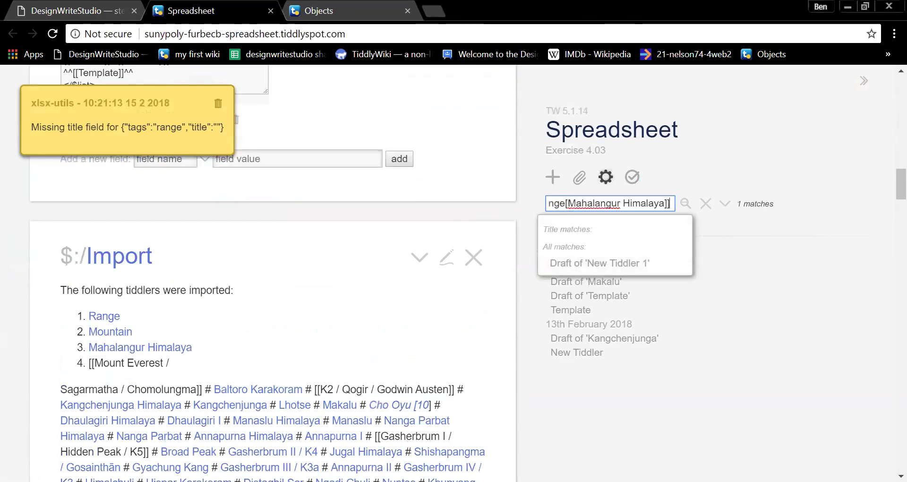
drag(567, 203, 548, 203)
key(Delete)
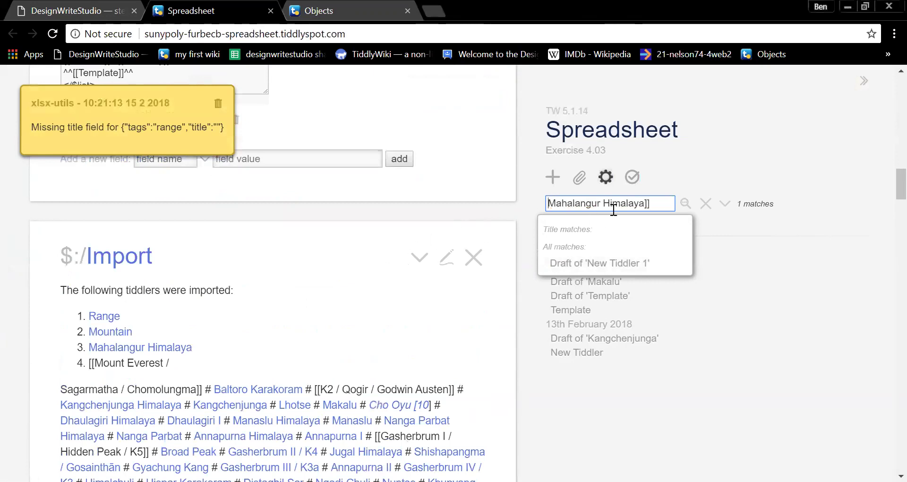
click(650, 204)
key(BackSpace)
key(BackSpace)
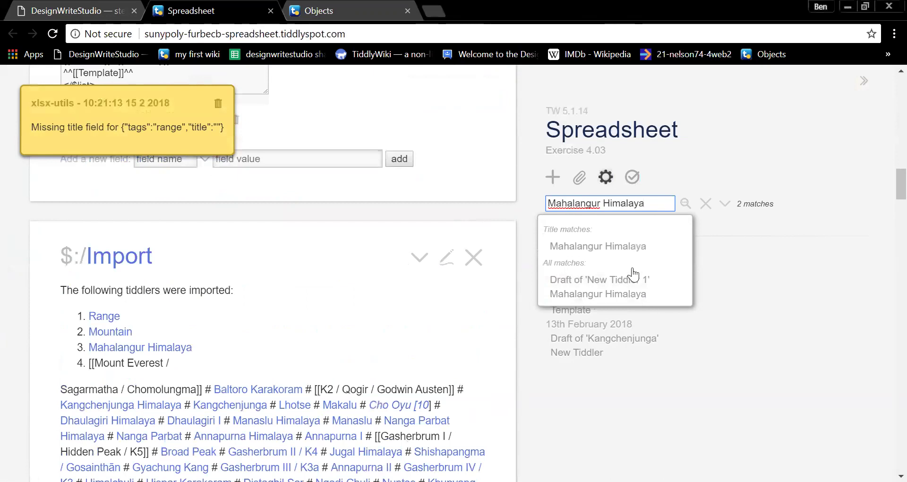
click(614, 246)
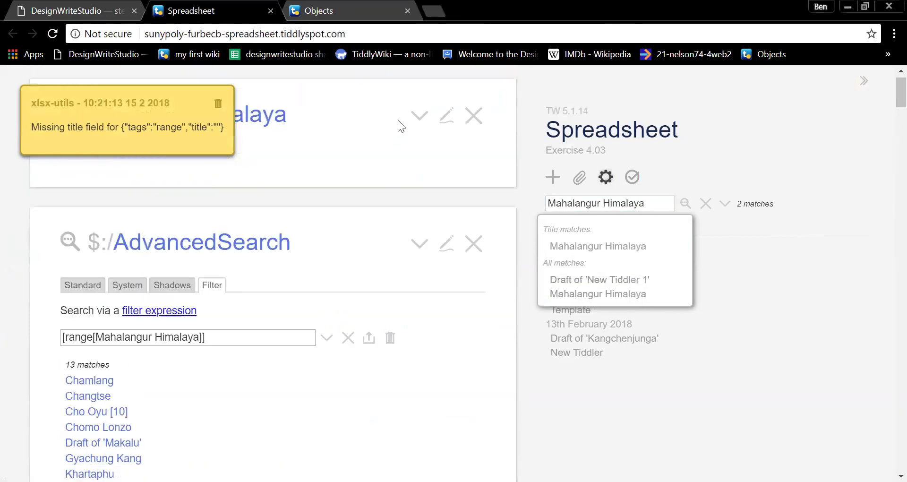
Step: Delete the yellow xlsx-utils missing-title notification
click(217, 105)
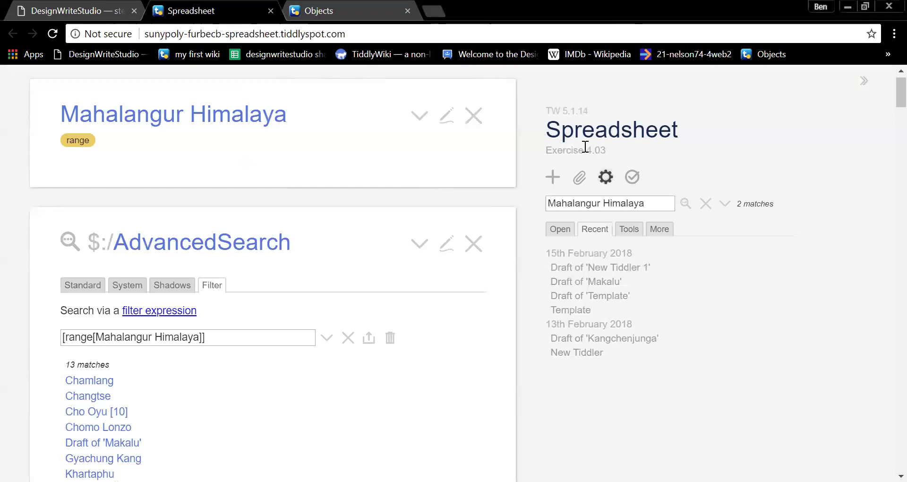
Step: Save the wiki, close $:/AdvancedSearch, and finish the Mahalangur Himalaya list draft
click(632, 178)
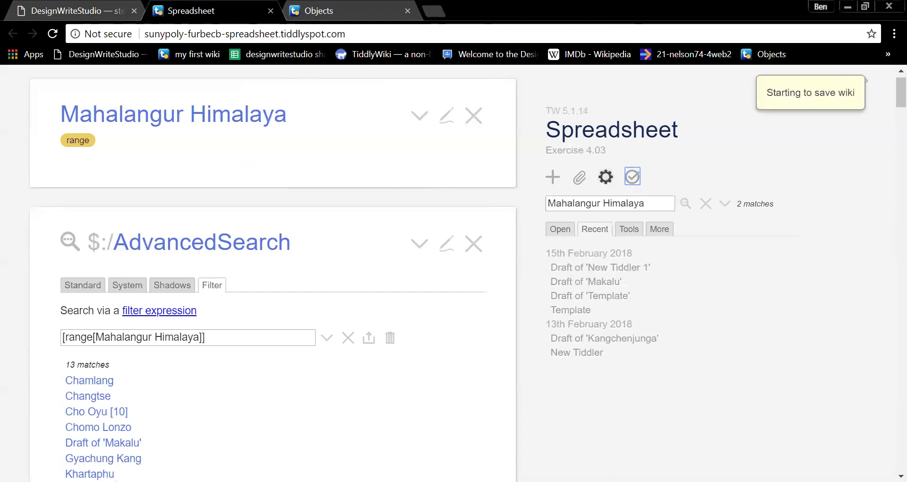
click(474, 244)
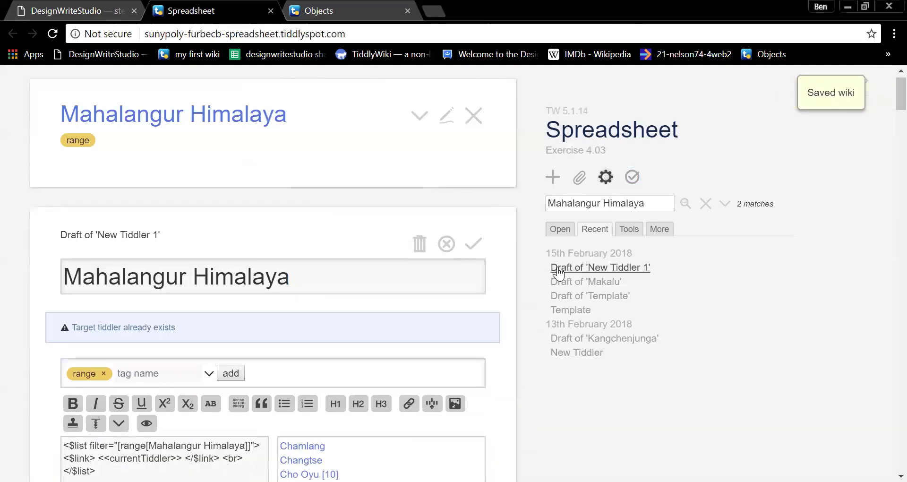
click(475, 245)
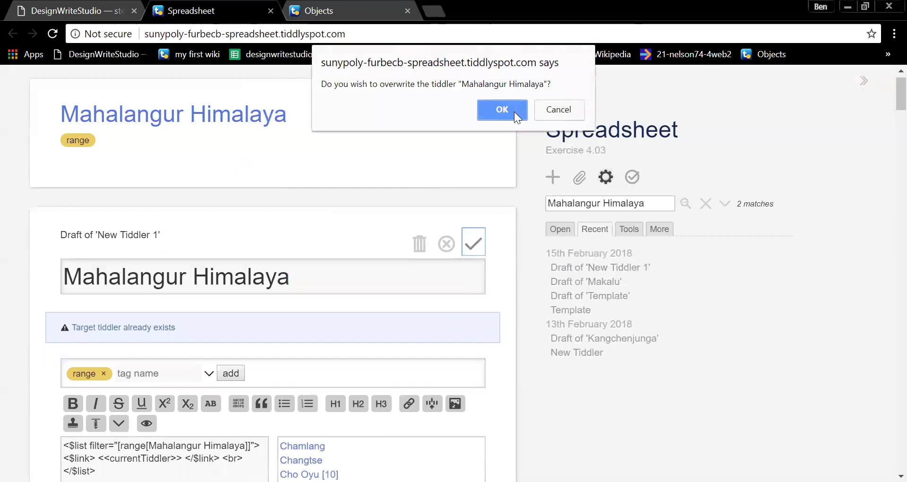